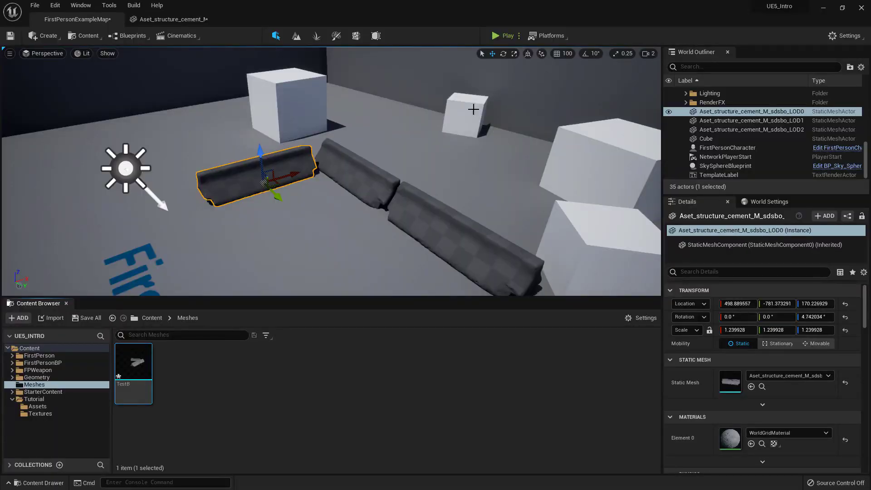
right_drag(332, 171, 318, 154)
key(w)
right_drag(148, 184, 344, 101)
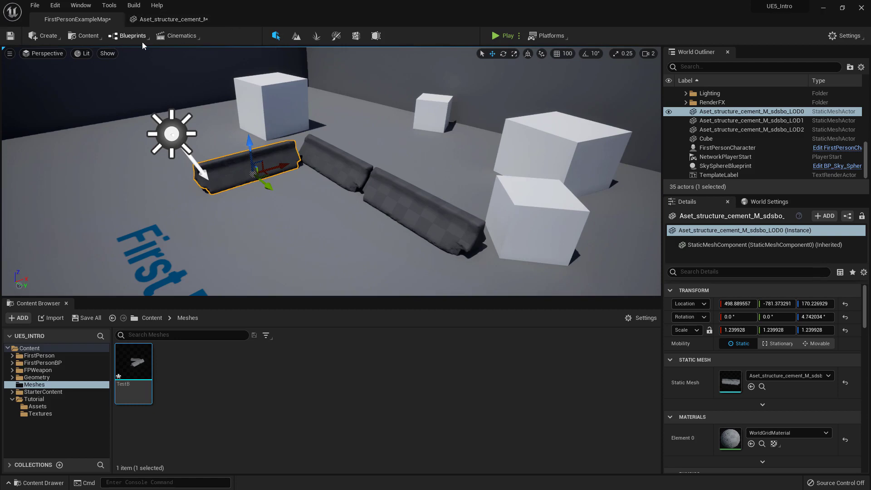
- Open the Marketplace in the Epic Games Launcher and look through the home page's free, discounted and newly released products
click(100, 42)
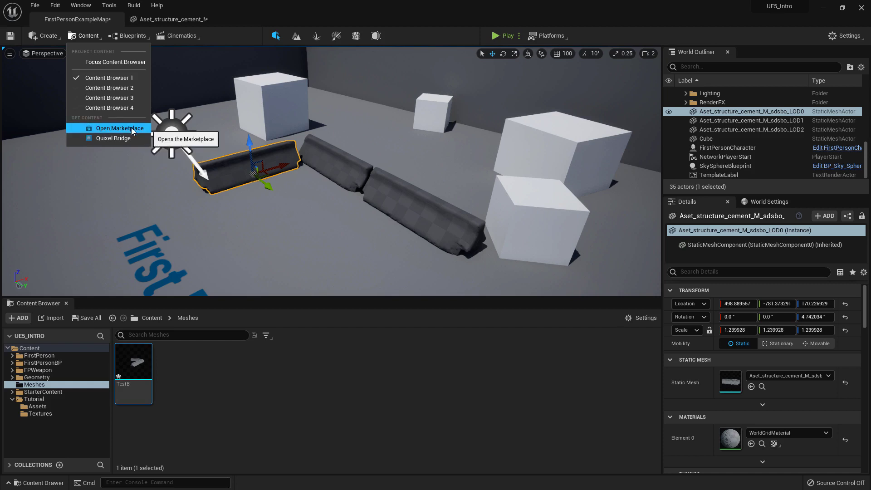
click(132, 129)
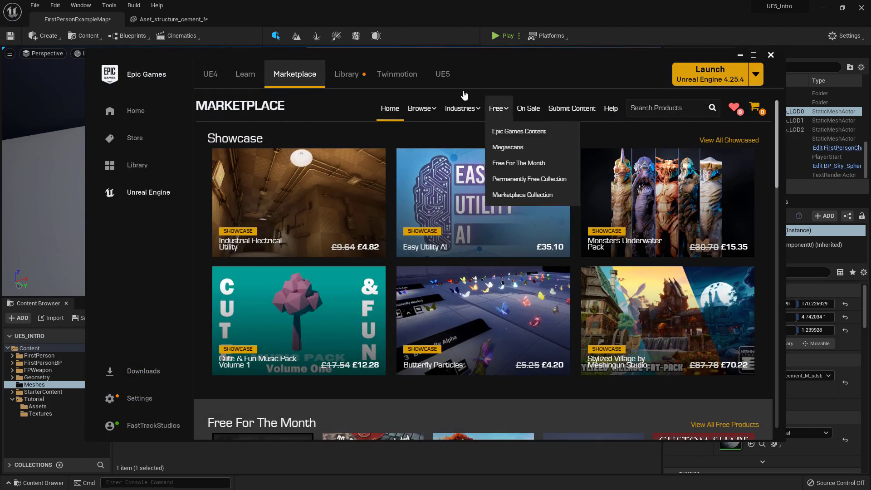
drag(470, 53, 440, 61)
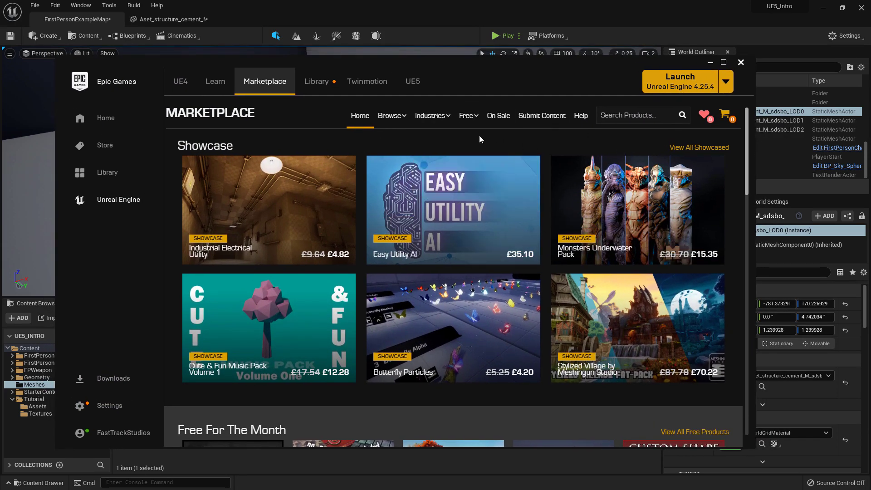
scroll(480, 139, down, 4)
scroll(549, 254, down, 3)
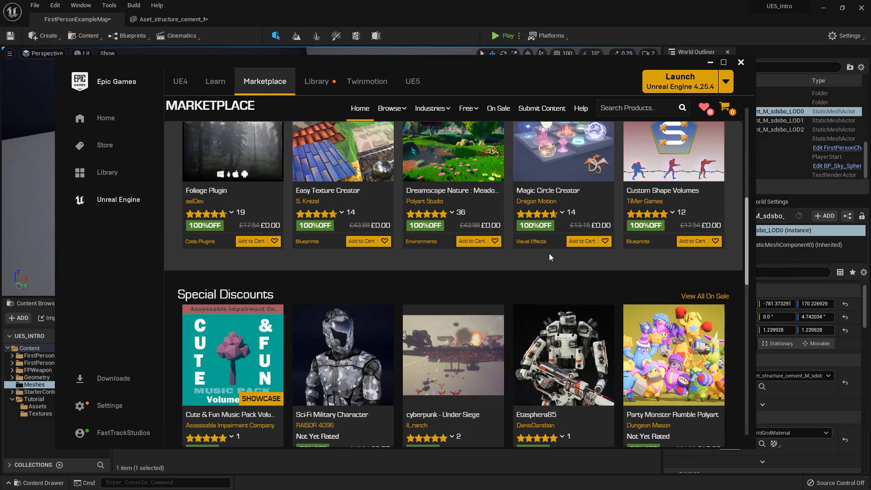
scroll(537, 255, down, 3)
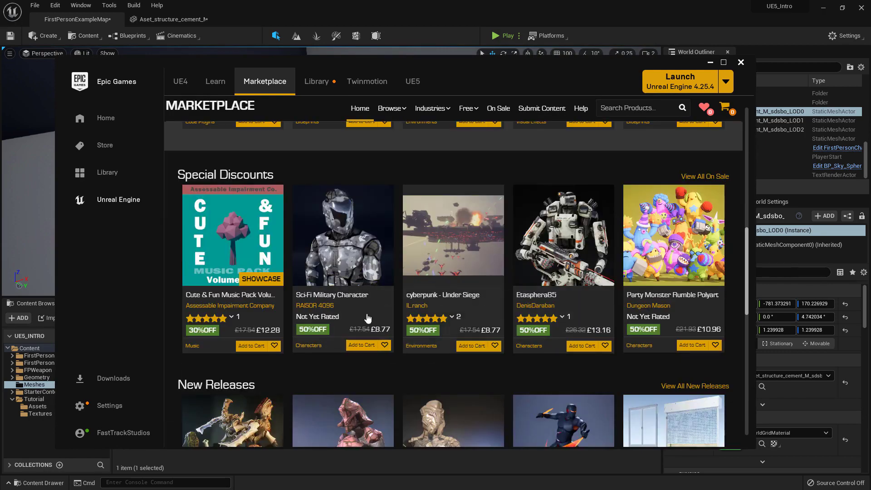
scroll(576, 221, down, 4)
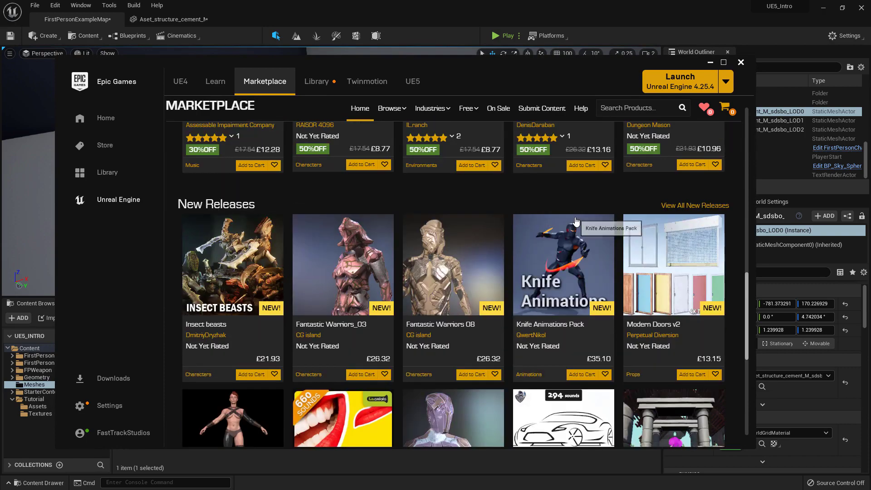
scroll(497, 230, up, 10)
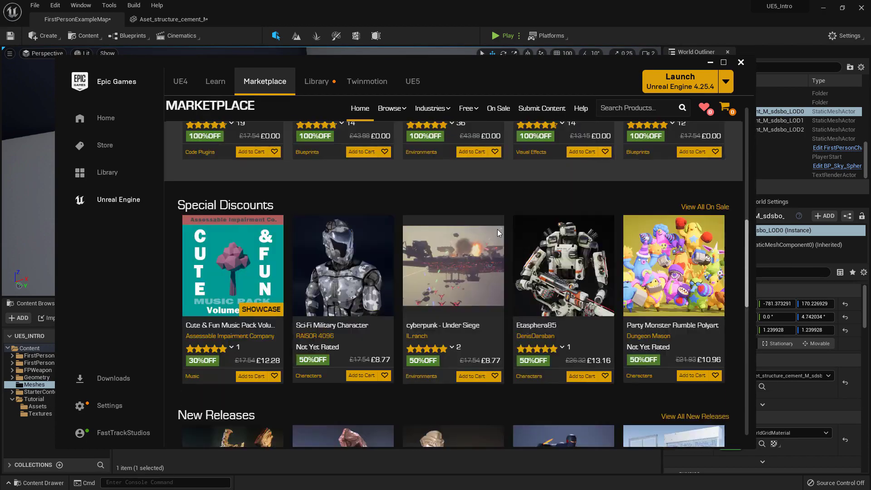
scroll(481, 244, up, 4)
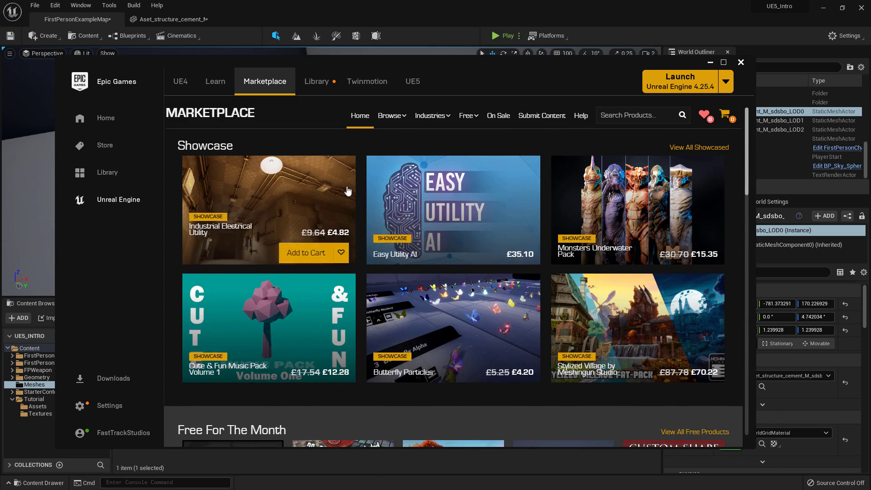
- Show the Marketplace's Free For The Month products and look through them
mouse_move(434, 123)
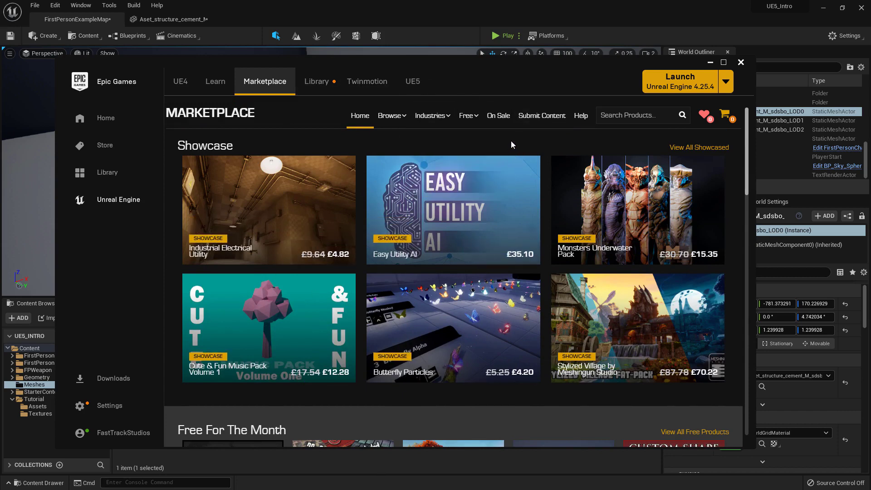
mouse_move(473, 129)
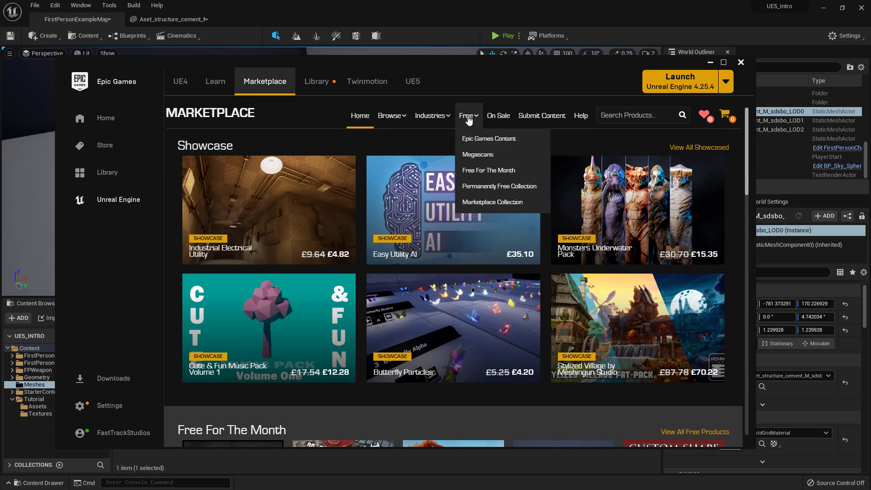
click(481, 173)
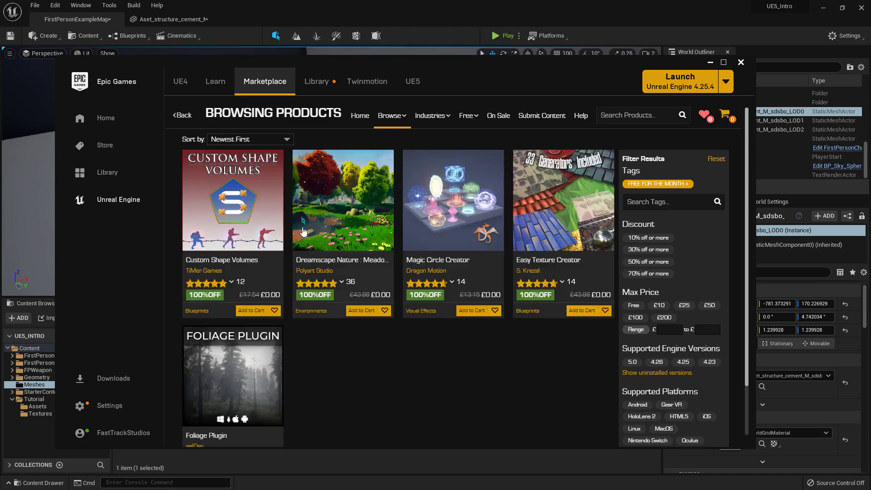
scroll(298, 357, down, 2)
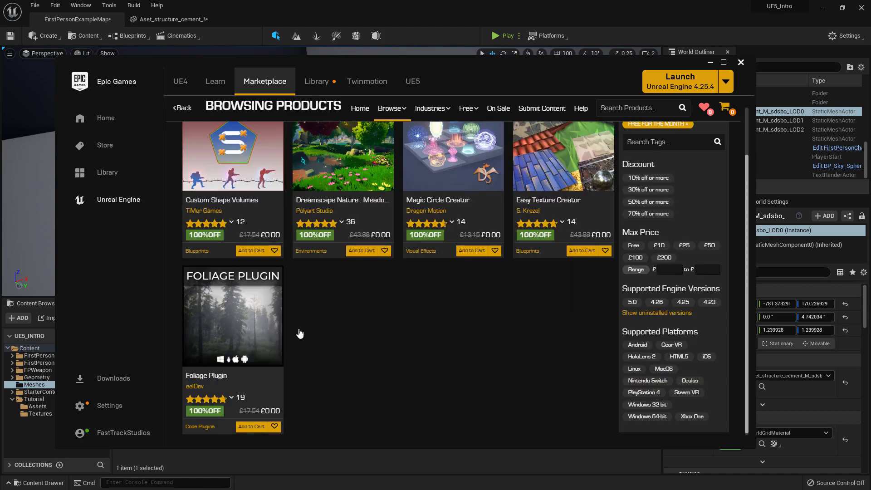
scroll(298, 335, up, 2)
- Show the Marketplace's Permanently Free Collection and browse its asset packs
mouse_move(467, 117)
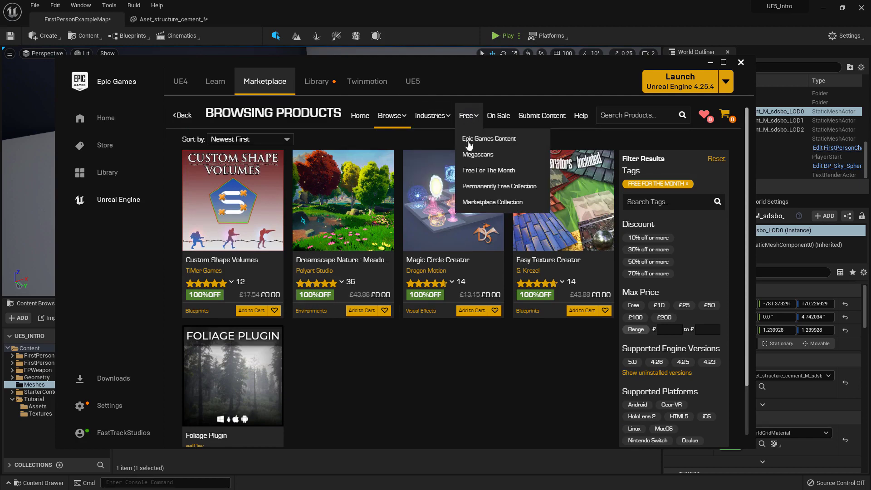
click(486, 192)
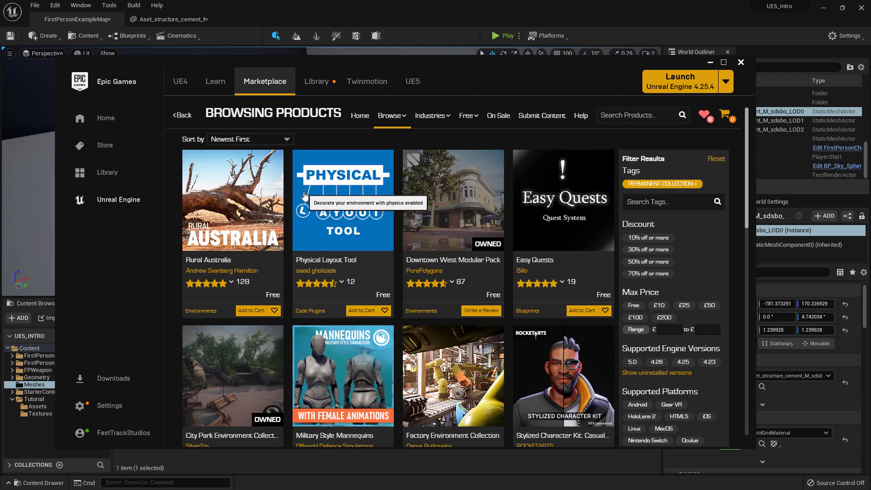
scroll(315, 265, down, 3)
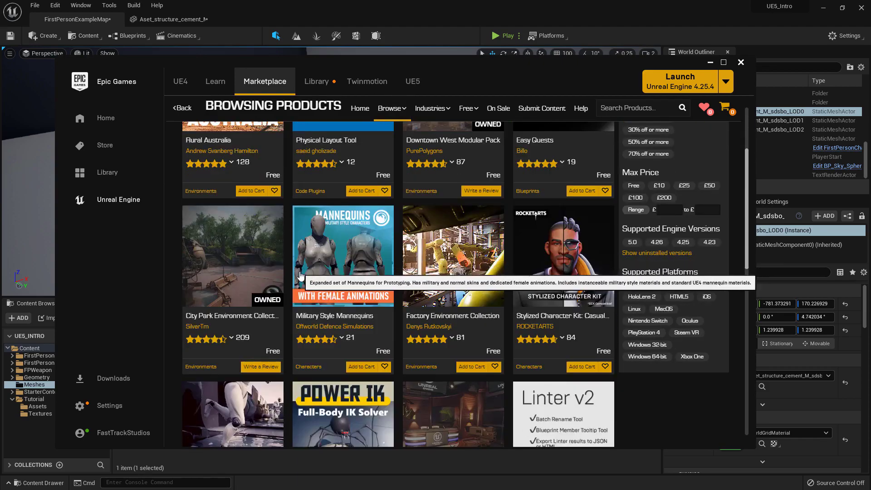
scroll(315, 265, down, 7)
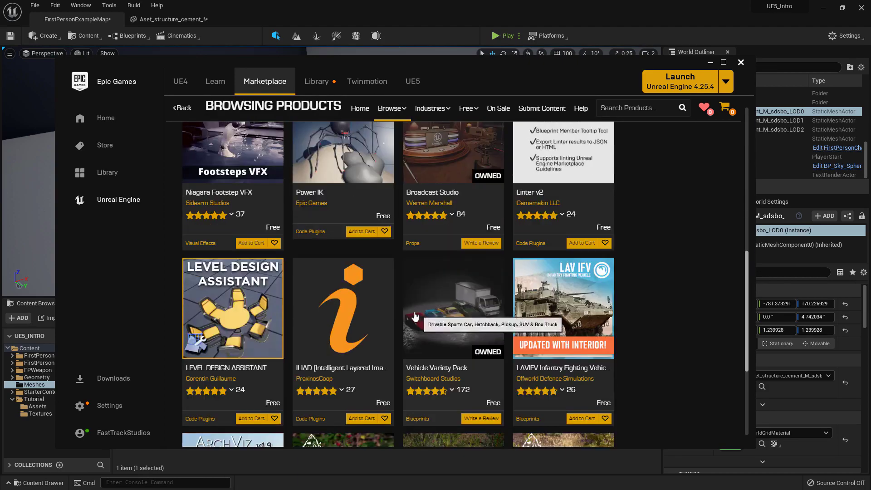
scroll(412, 310, up, 5)
scroll(412, 309, up, 3)
scroll(451, 285, down, 6)
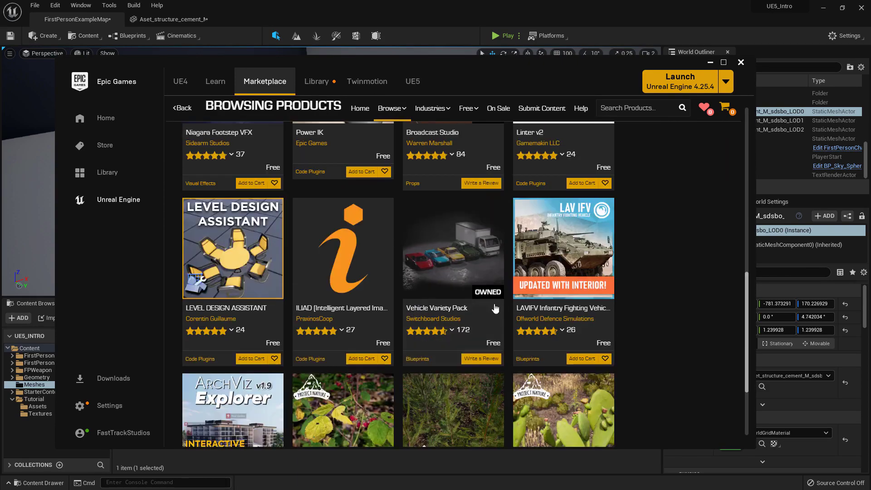
- Try to add the Vehicle Variety Pack to the UE5_Intro project, with all projects shown and filtered by "ue"
click(466, 256)
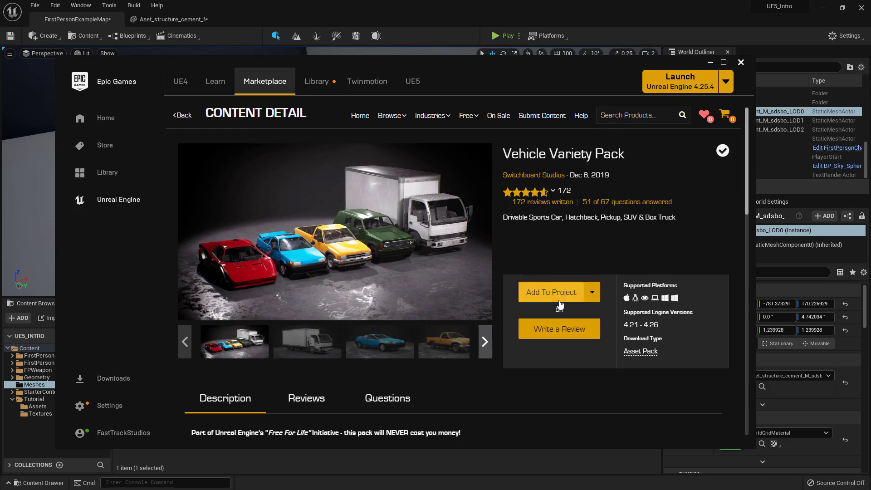
click(561, 300)
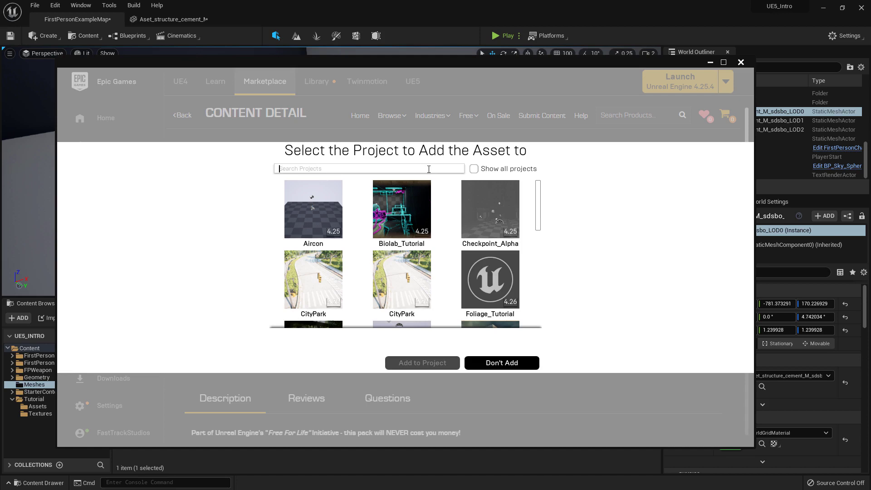
text(ue)
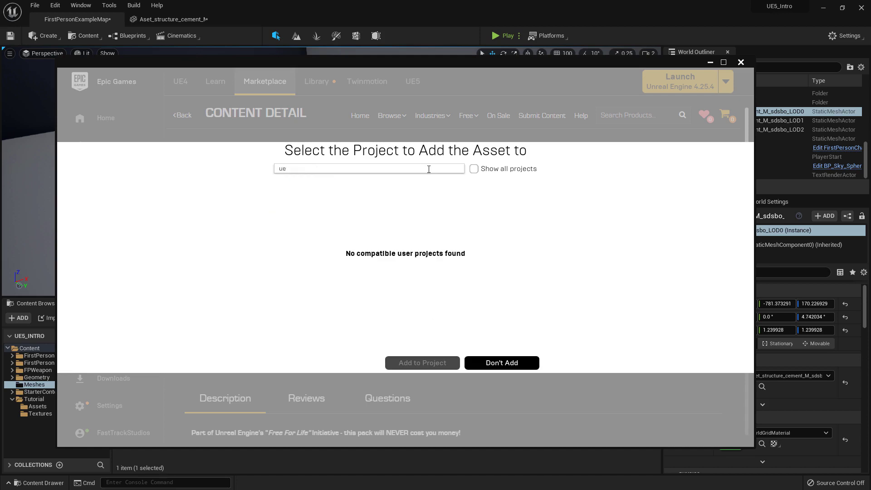
click(474, 168)
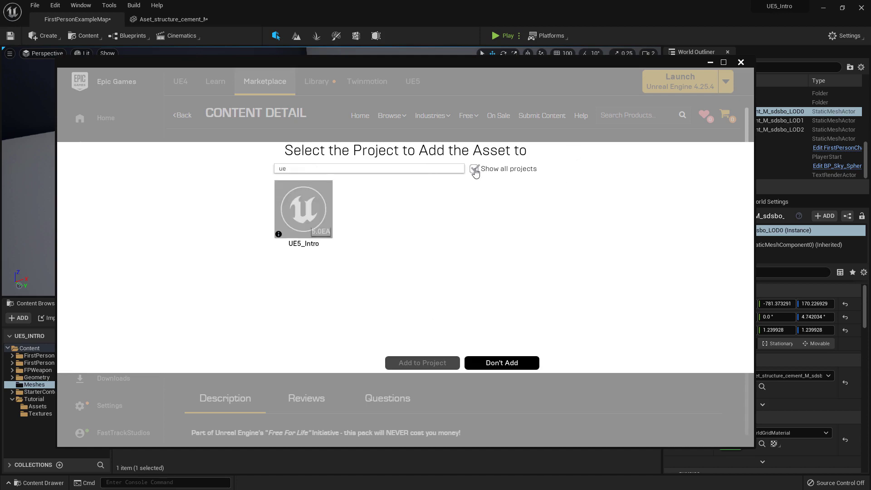
click(286, 198)
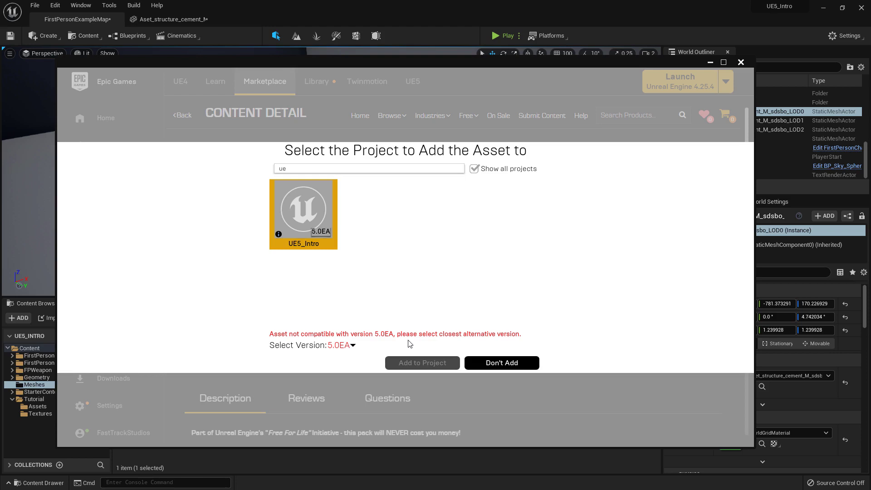
click(353, 346)
click(353, 346)
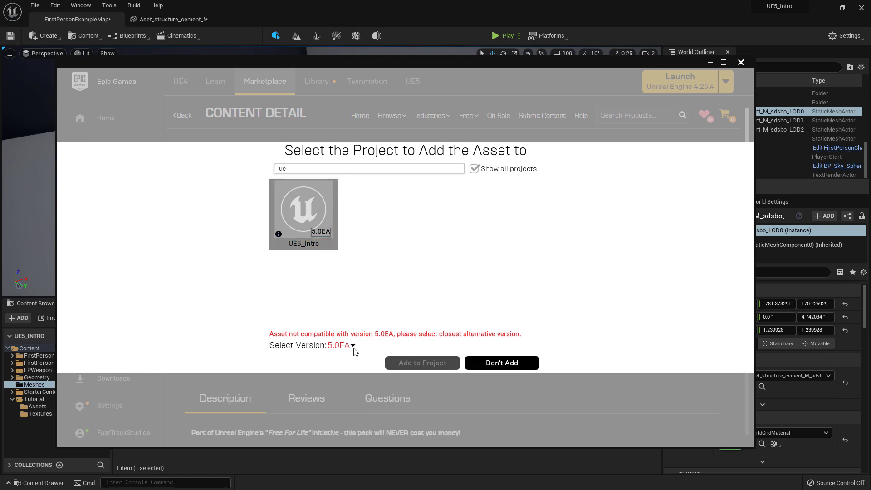
click(492, 361)
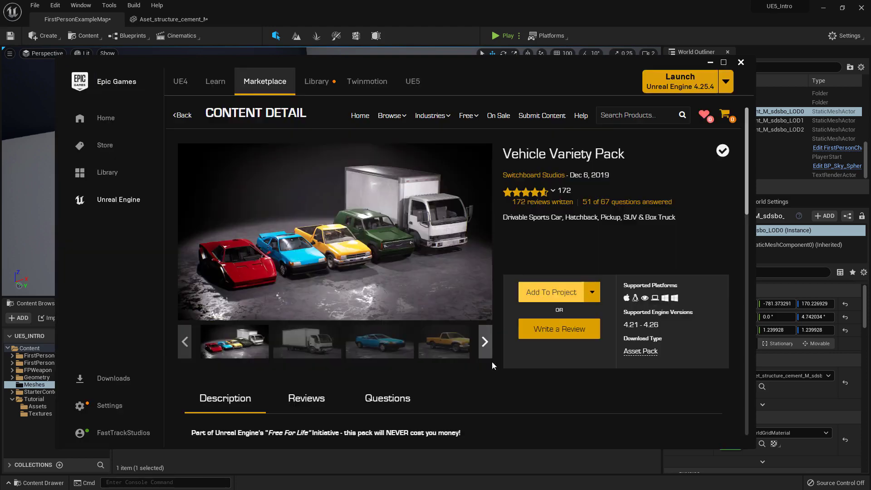
click(184, 119)
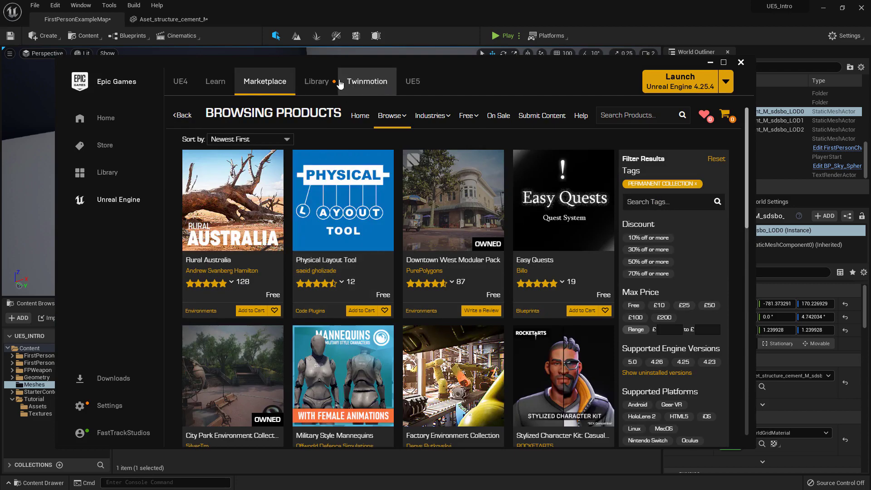
- Reveal the ModularSatellites project from the launcher's Library in its folder on disk and minimize the launcher
click(316, 81)
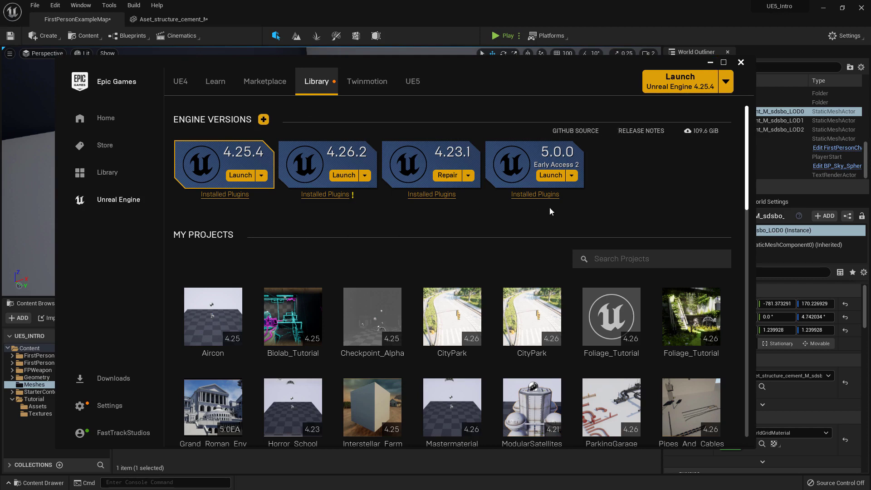
scroll(638, 200, down, 2)
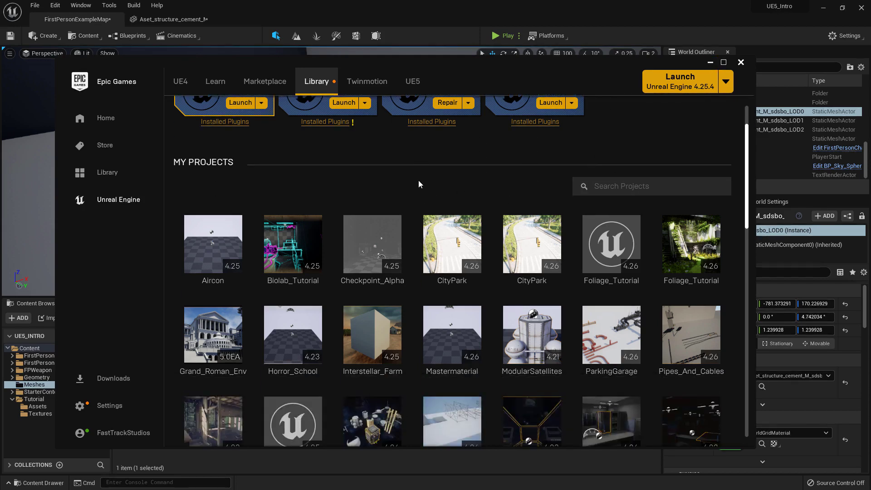
right_click(537, 328)
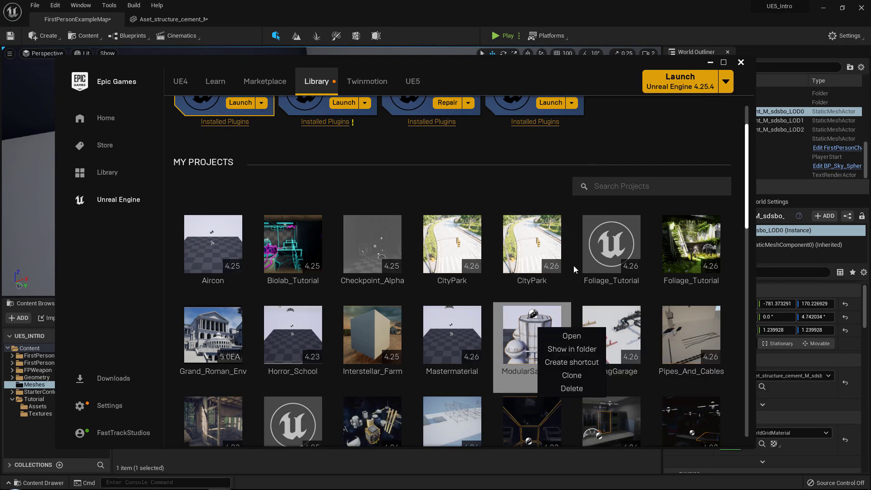
click(575, 348)
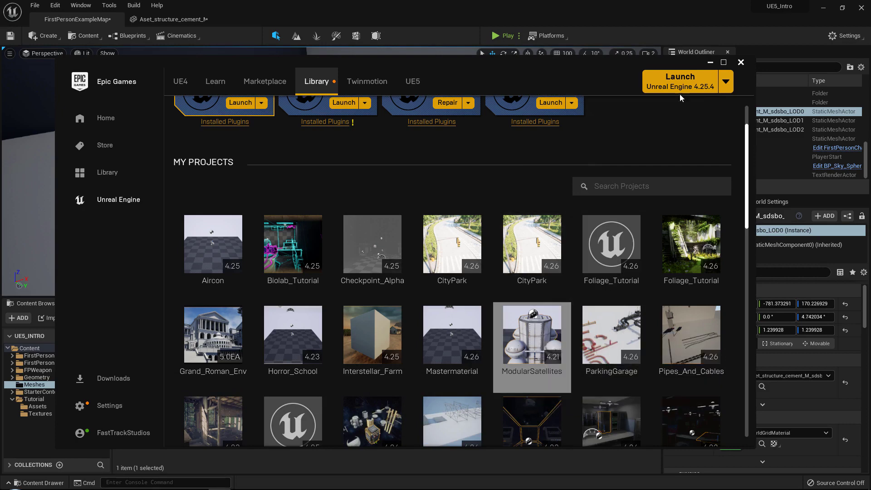
click(711, 63)
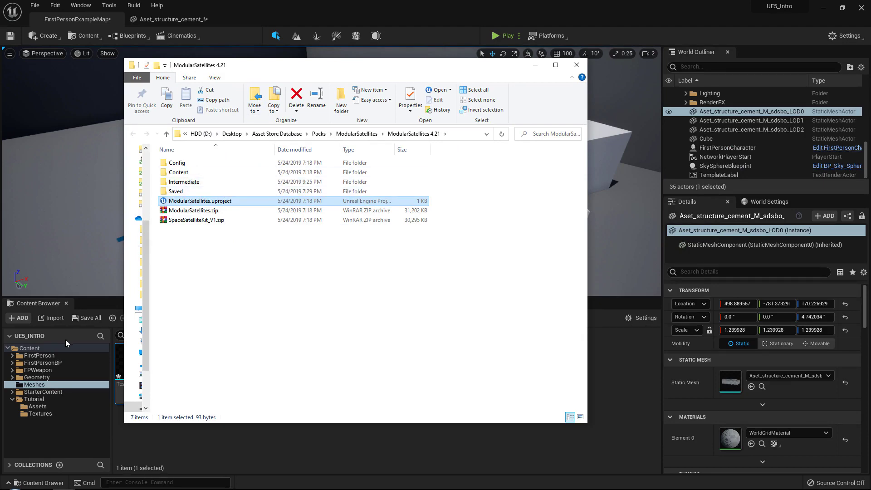
- Reveal the UE5_Intro project's Content folder in File Explorer, check its parent folder, and reopen Content
click(40, 347)
right_click(40, 347)
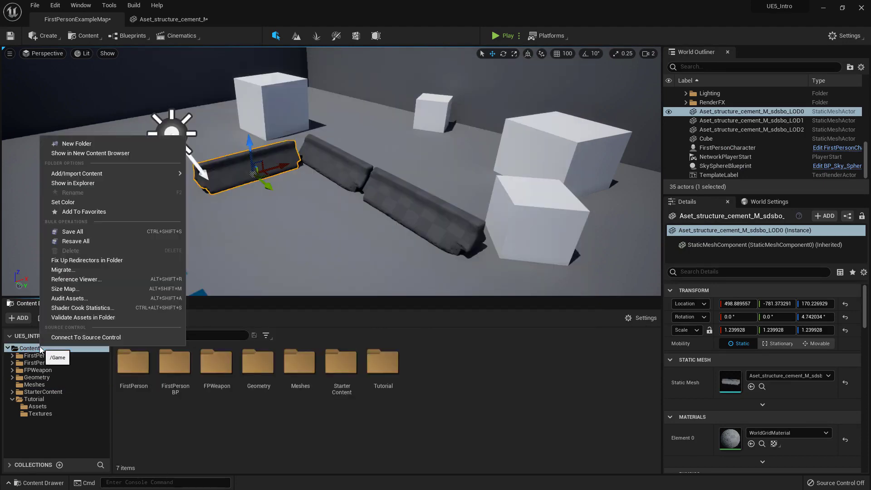
click(83, 183)
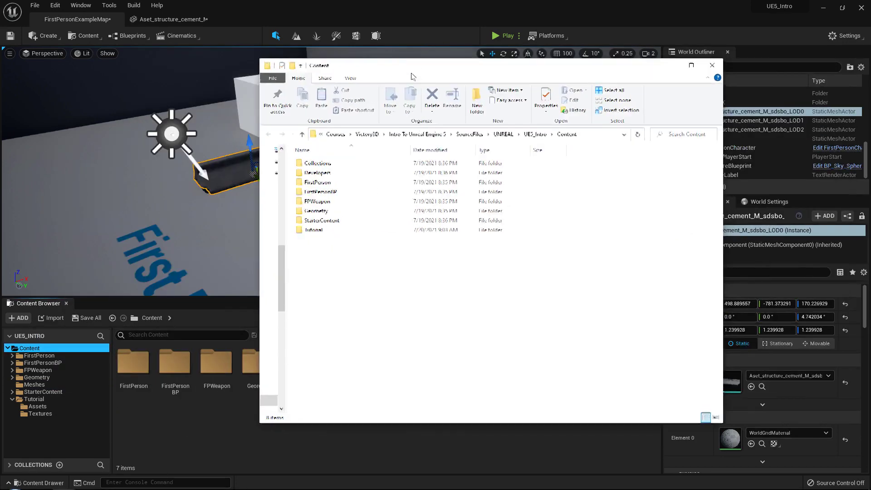
click(598, 159)
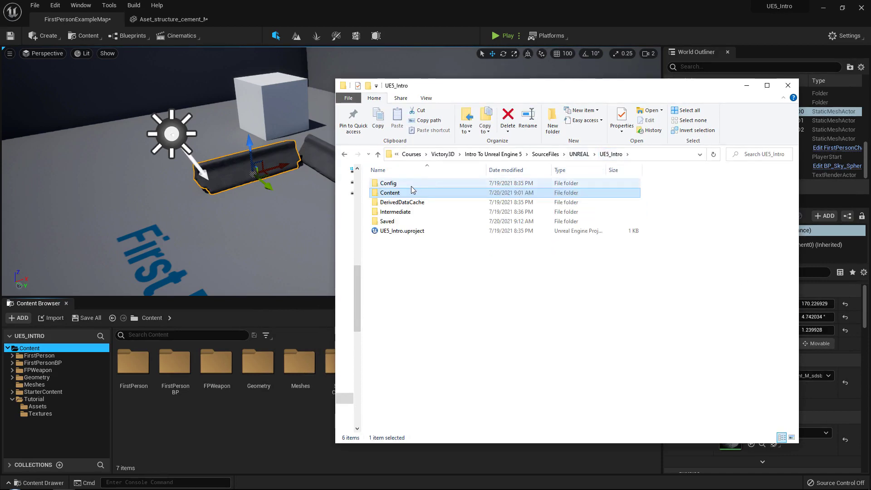
double_click(411, 187)
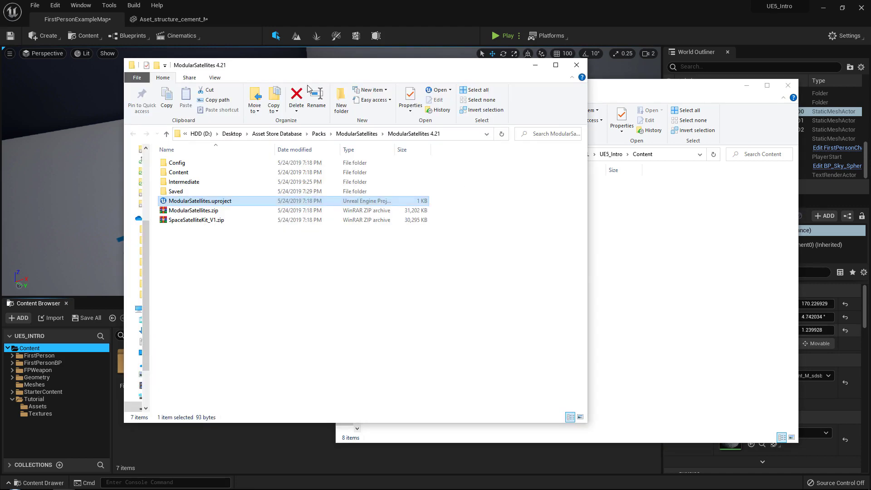
- Copy the SpaceSatelliteKit folder from the ModularSatellites project's Content folder into the UE5_Intro project's Content folder
click(178, 173)
double_click(178, 173)
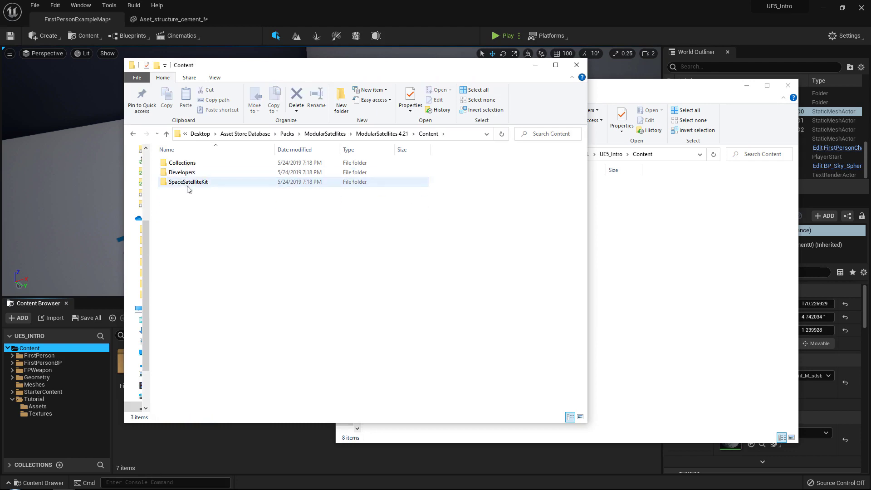
click(189, 182)
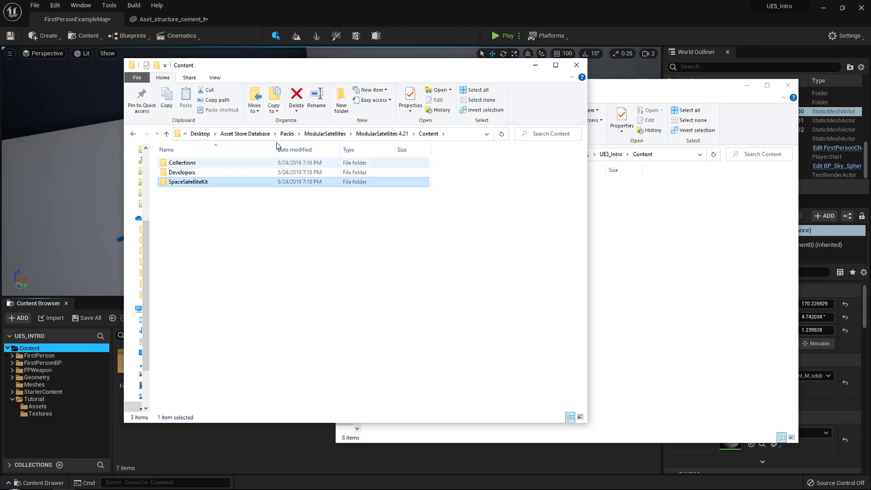
drag(384, 69, 314, 66)
click(171, 196)
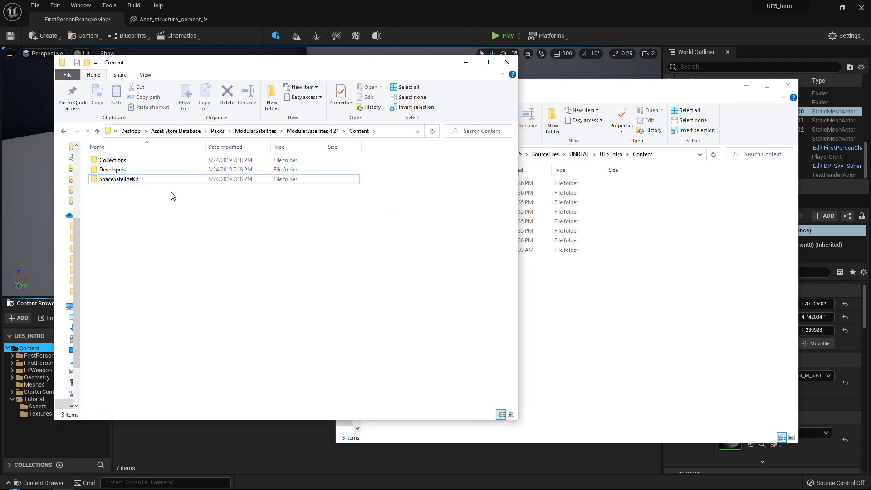
click(141, 180)
click(578, 287)
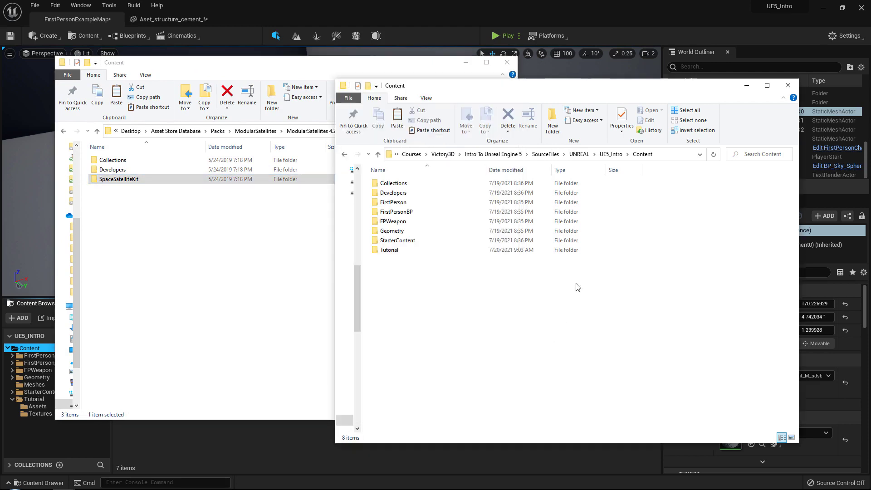
key(ctrl+v)
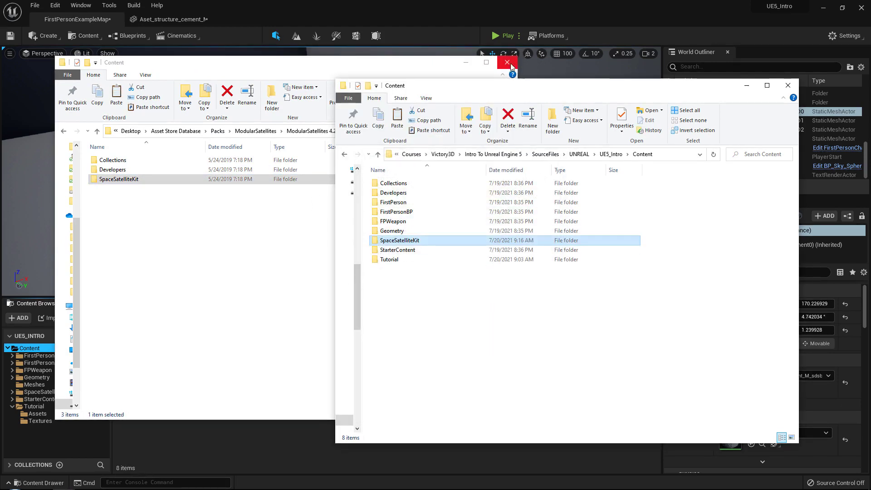
- Return to the UE5_Intro editor, expand the SpaceSatelliteKit folder and show its DemoAssets contents
click(366, 32)
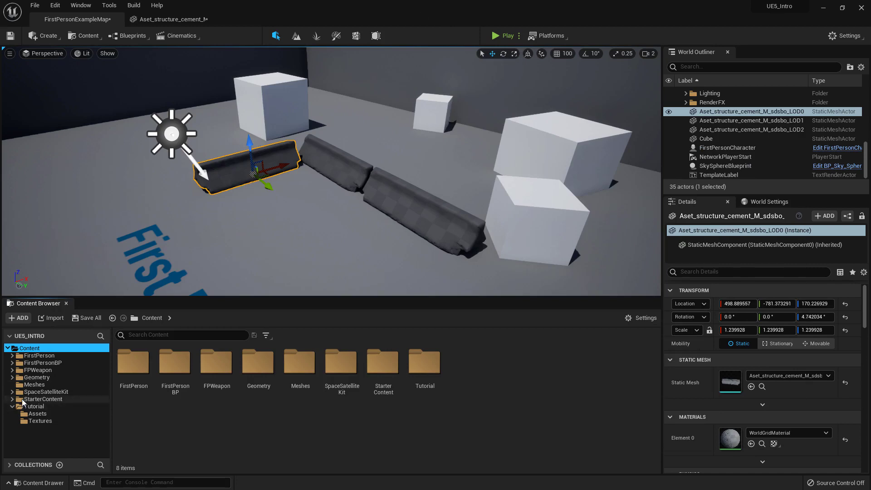
click(17, 392)
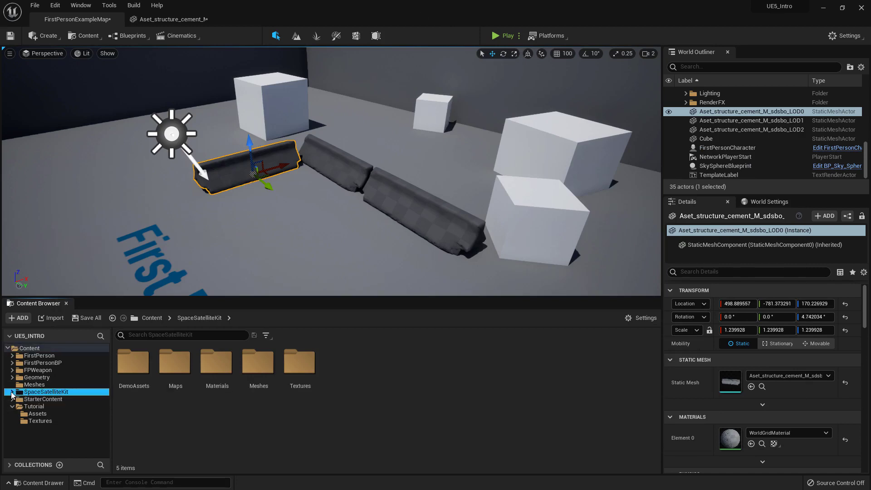
click(11, 392)
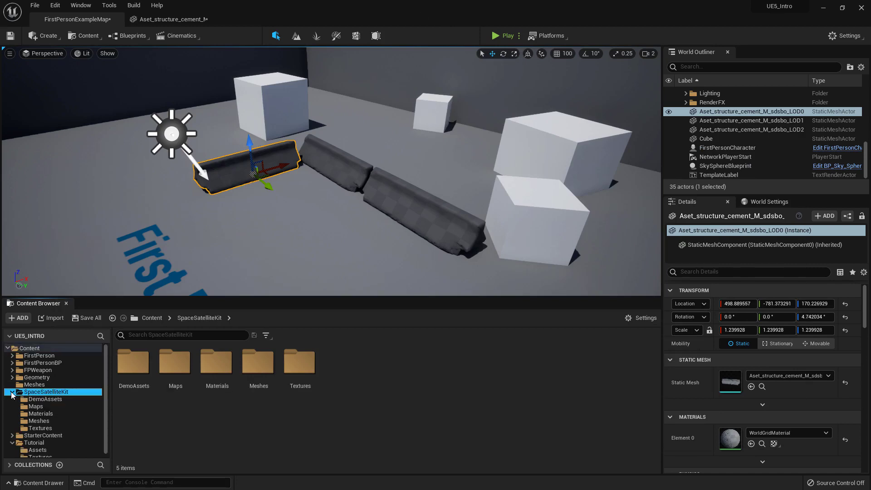
click(35, 401)
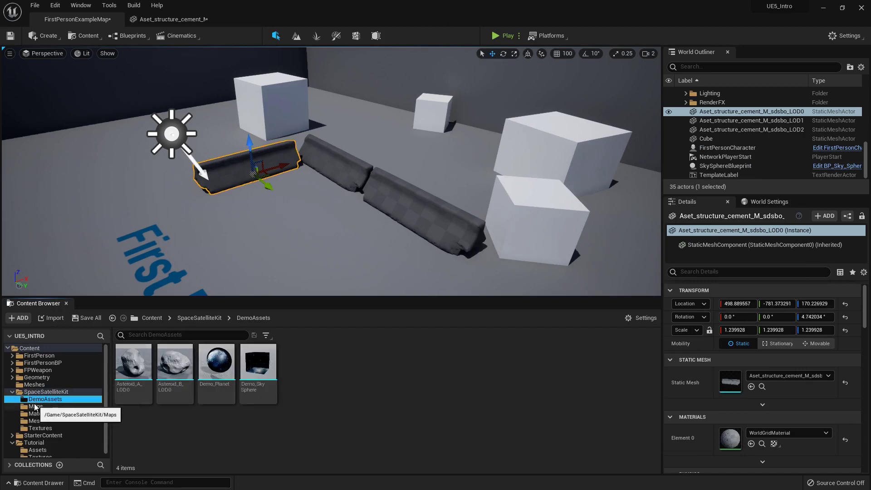
click(34, 406)
click(39, 399)
- Try out the Asteroid_B_LOD0 mesh on the floor near the cement barriers, raised to a Z location of about 240, and delete it
drag(176, 372, 303, 236)
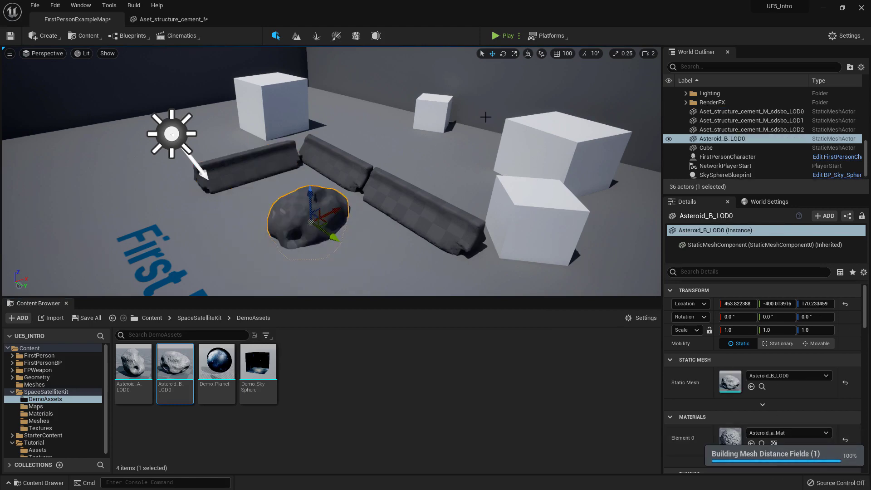
key(f)
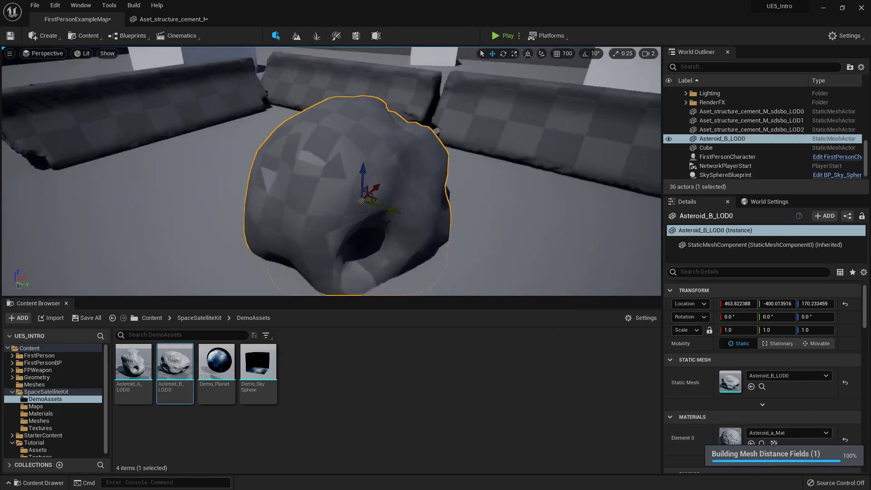
scroll(357, 159, down, 5)
drag(357, 159, 358, 113)
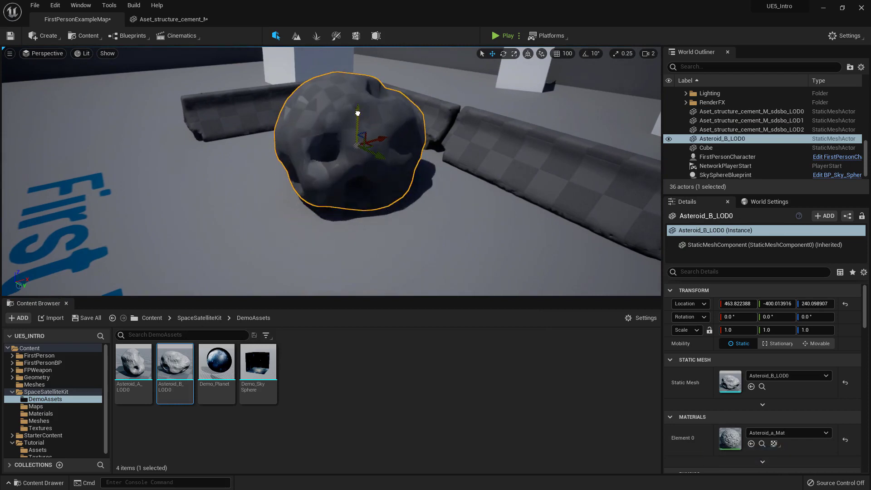
key(Delete)
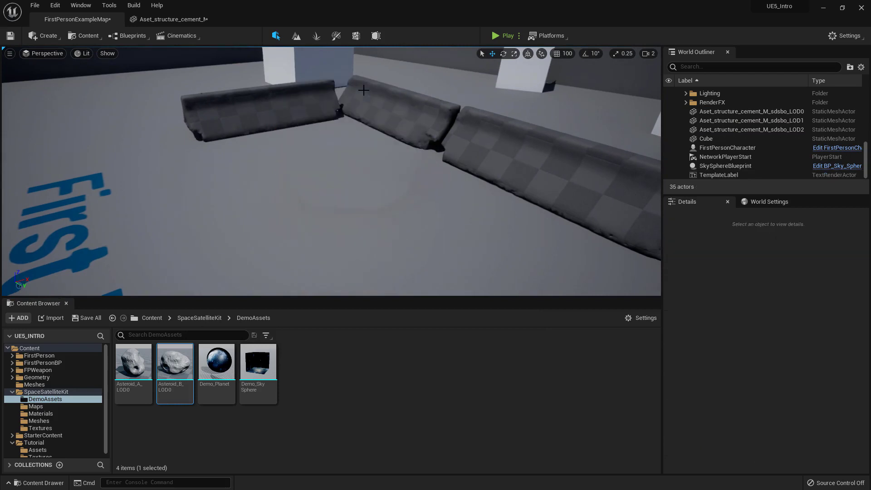
- Show the kit's Maps folder, and switch to the Epic Games Launcher to look through its Marketplace and Library pages
click(36, 406)
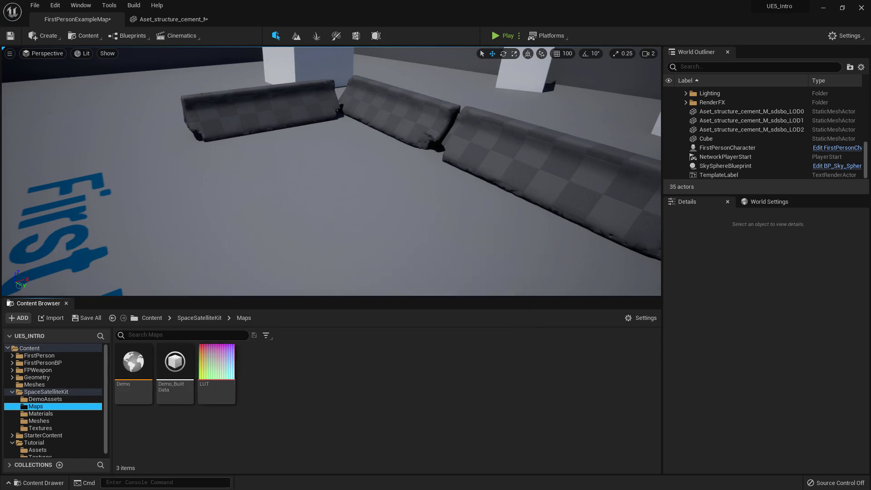
key(alt+Tab)
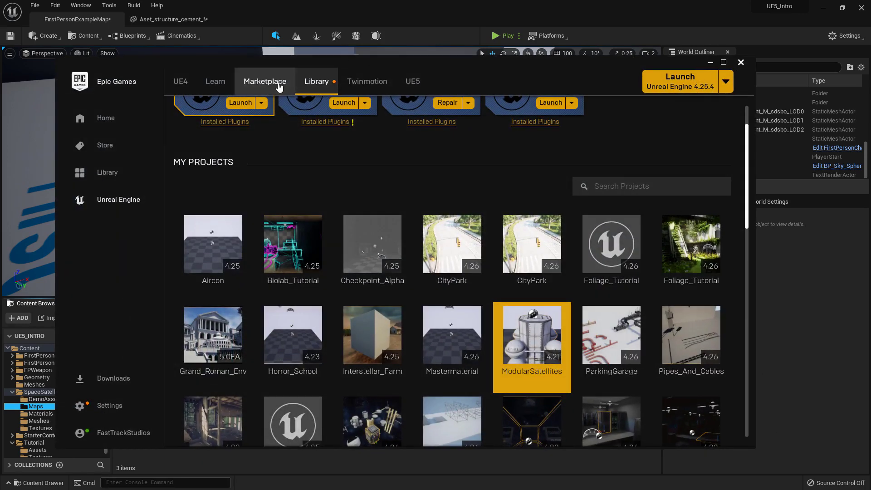
click(280, 87)
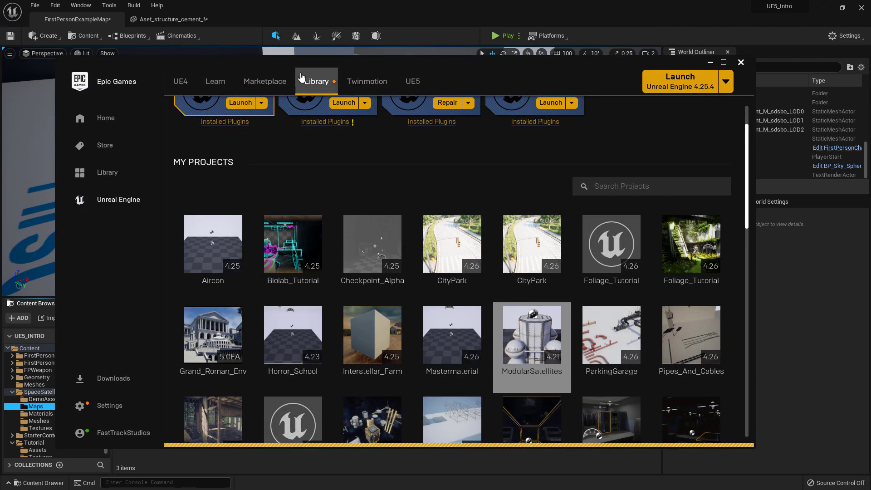
scroll(450, 138, up, 2)
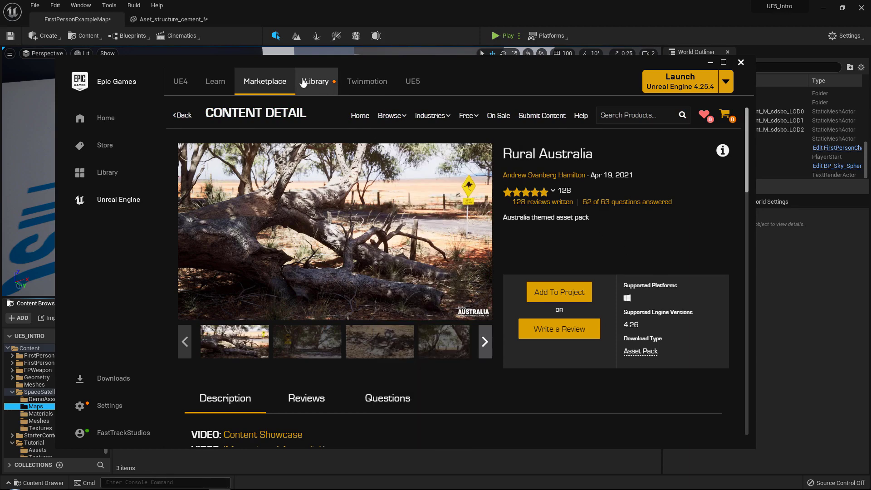
click(317, 88)
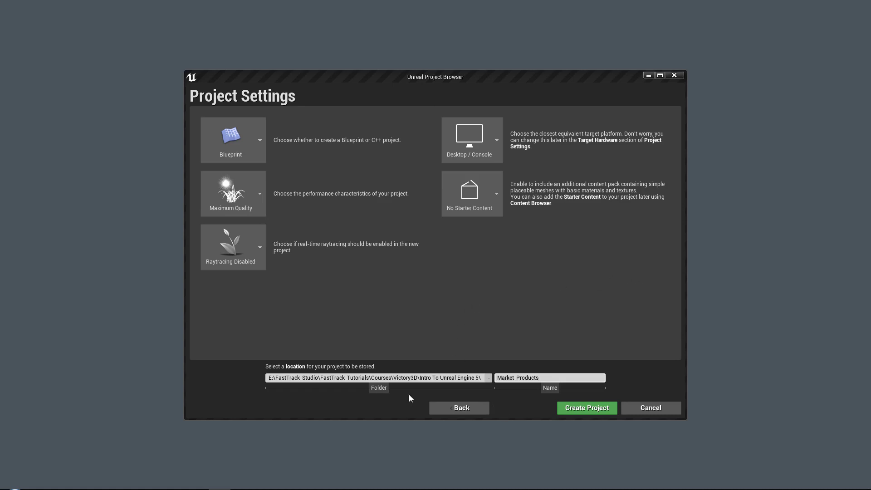
- Create a Blueprint project named Market_Products with maximum quality, raytracing disabled and no starter content
click(505, 378)
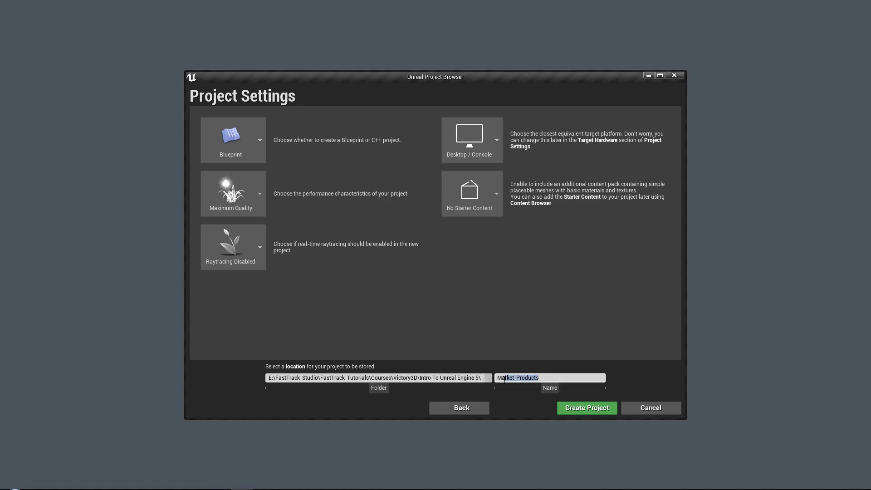
click(630, 370)
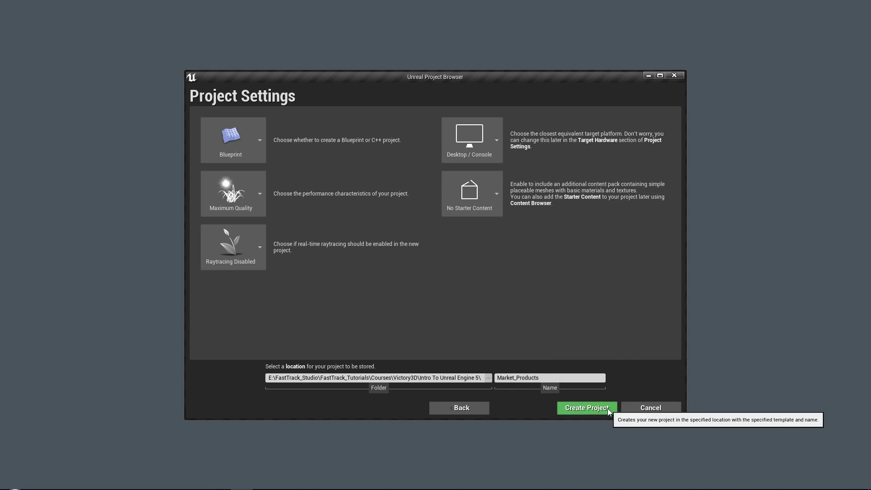
click(572, 408)
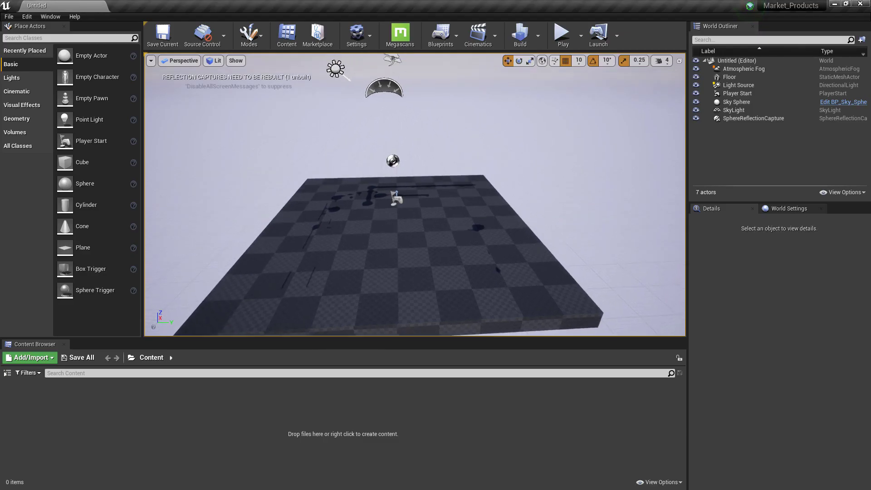
right_drag(415, 194, 333, 194)
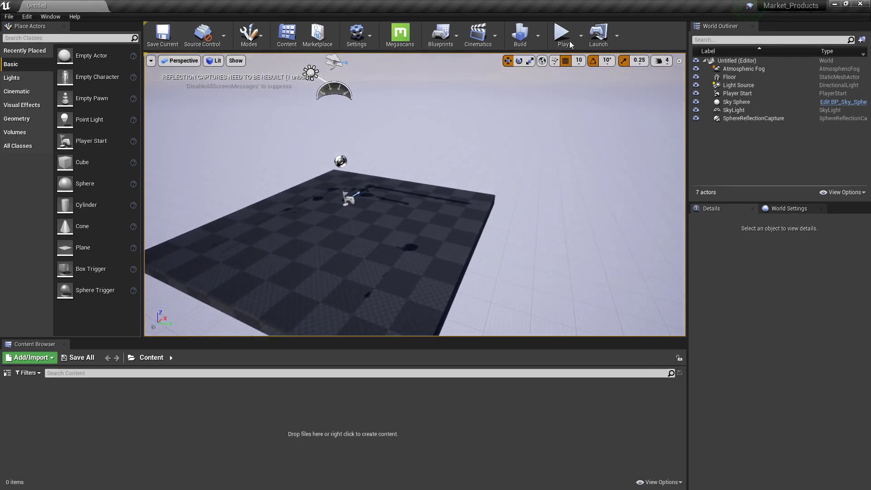
mouse_move(482, 150)
mouse_down()
mouse_move(459, 154)
mouse_move(492, 153)
mouse_up()
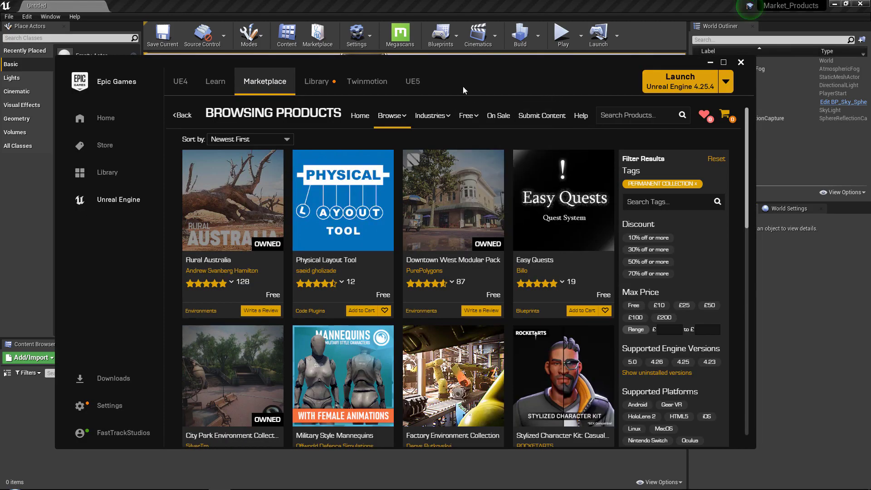
- Add the free Rural Australia pack from the Marketplace to the Market_Products project
mouse_move(471, 122)
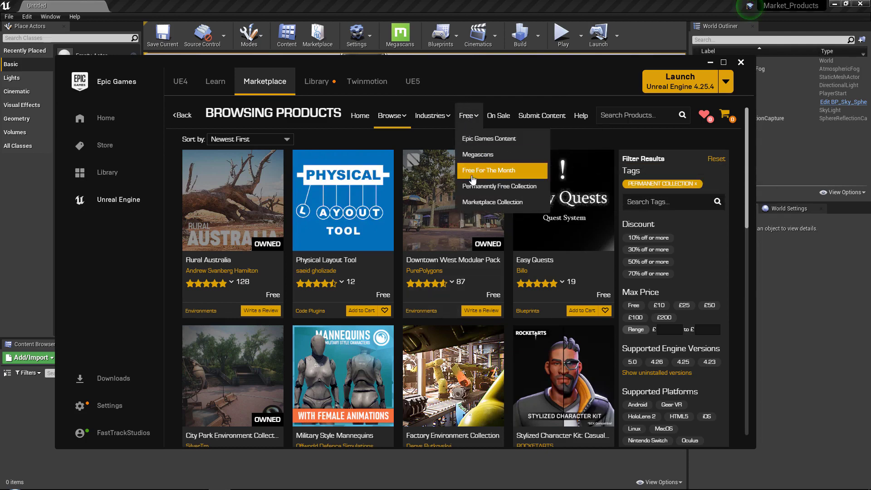
click(236, 194)
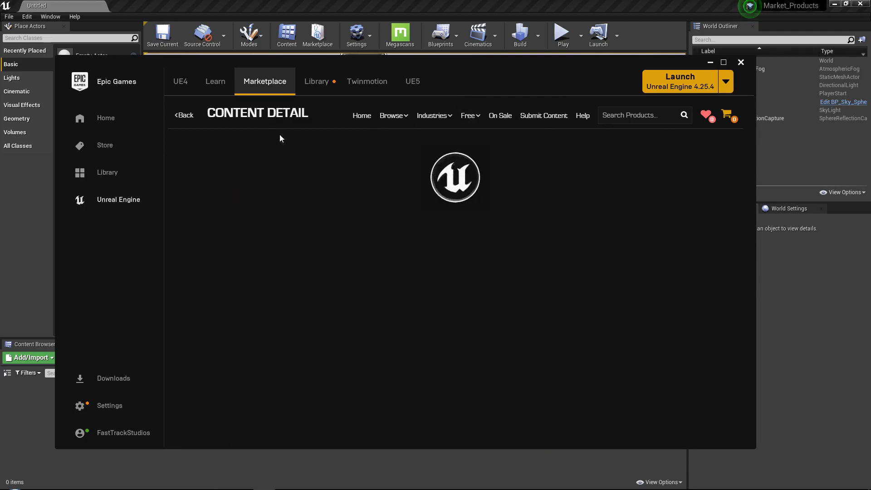
click(562, 294)
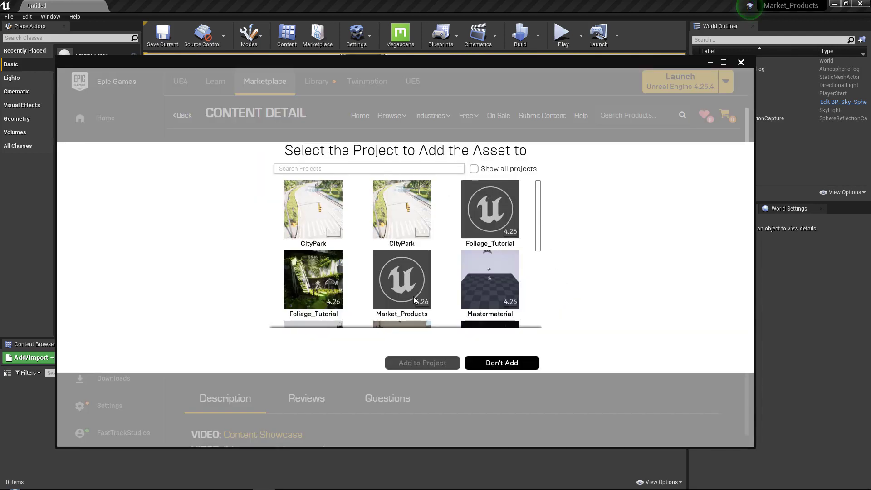
click(409, 285)
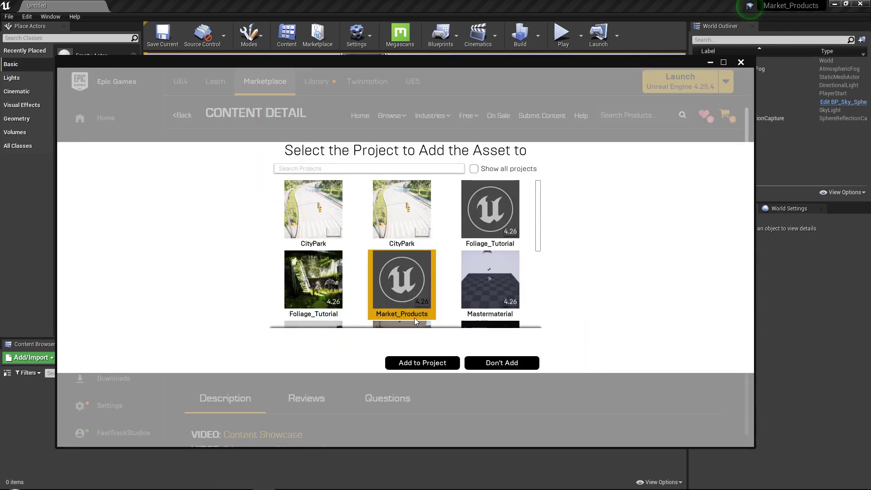
click(424, 364)
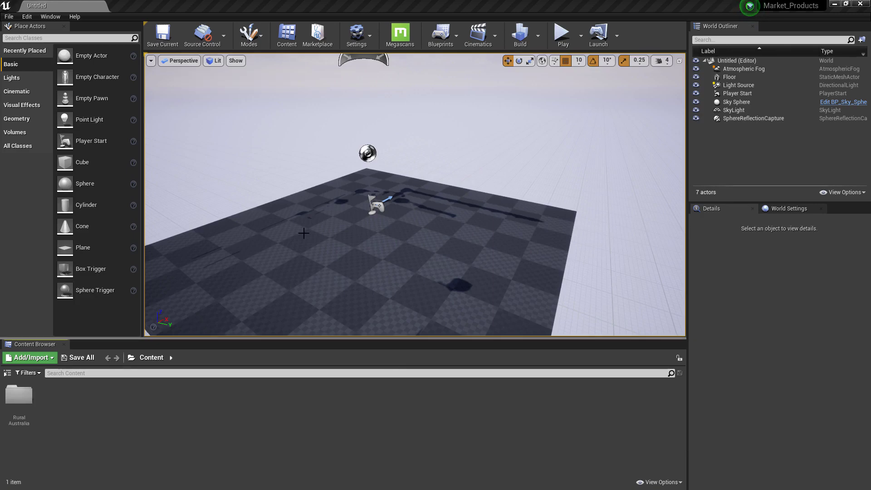
- Show the folder tree in Market_Products' Content Browser and open the RuralAustralia folder
right_drag(457, 199, 326, 228)
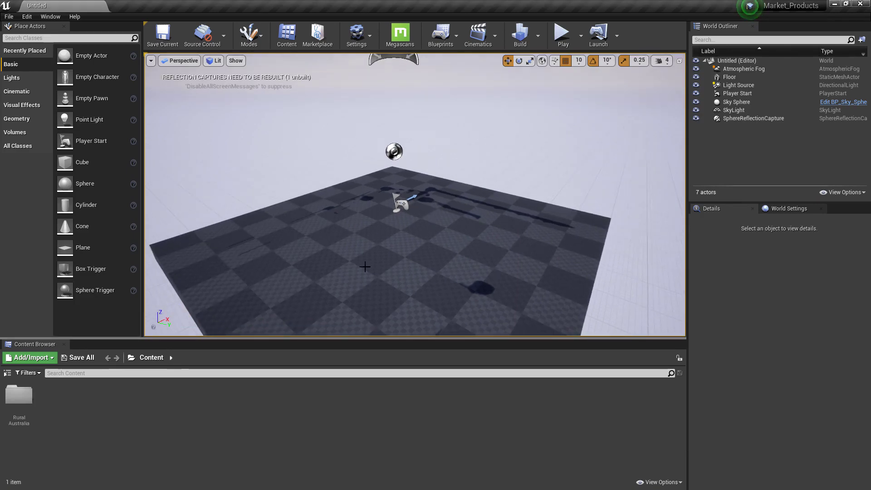
click(6, 372)
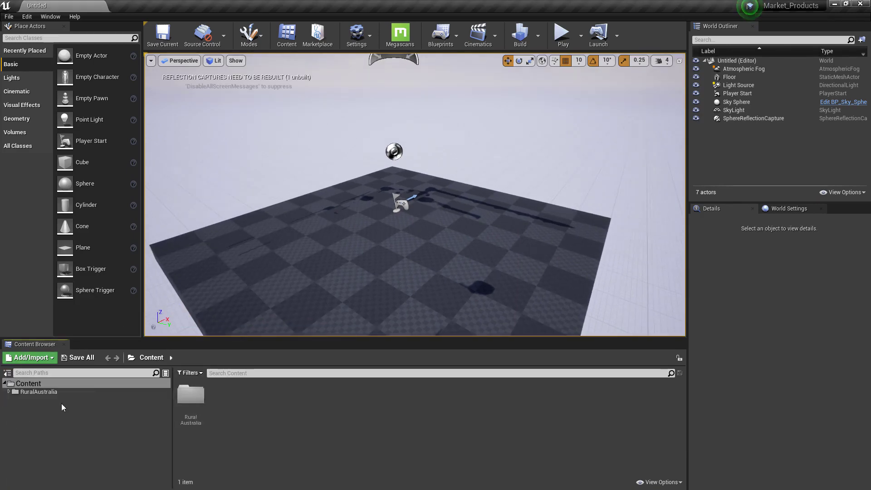
click(55, 394)
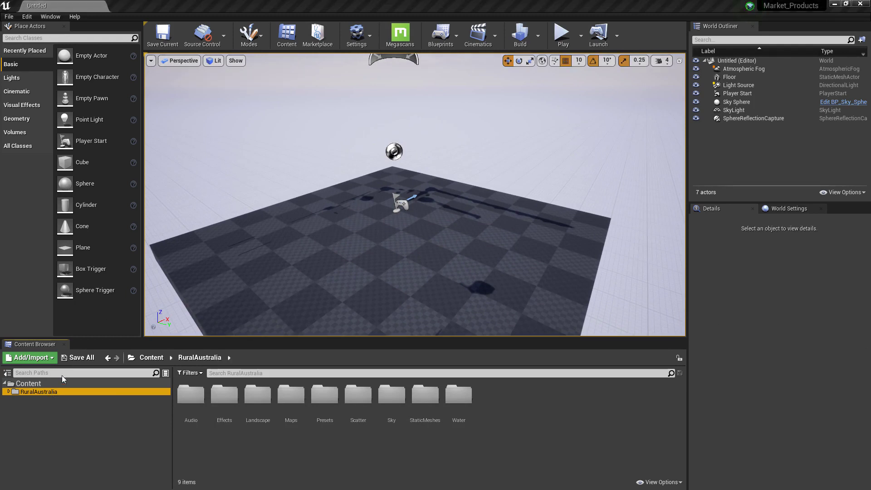
- Migrate the RuralAustralia folder with all its listed assets into the Content folder of the UE5_Intro project
right_click(55, 392)
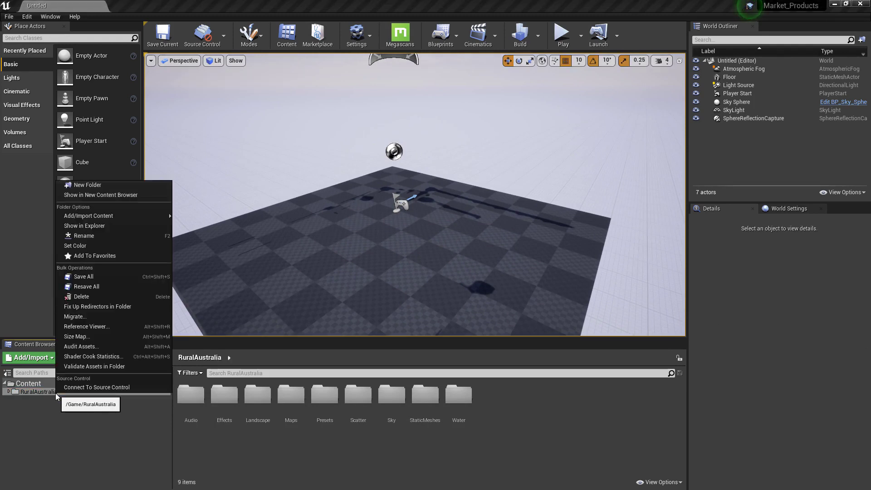
click(78, 316)
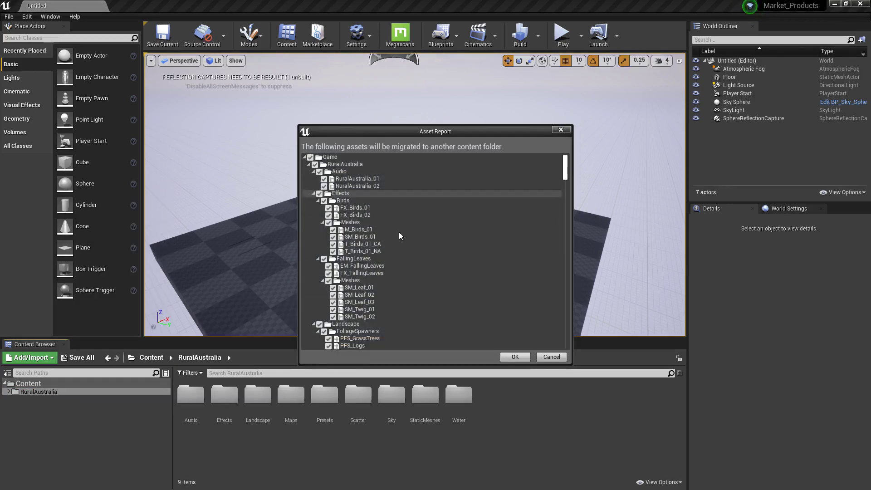
click(515, 357)
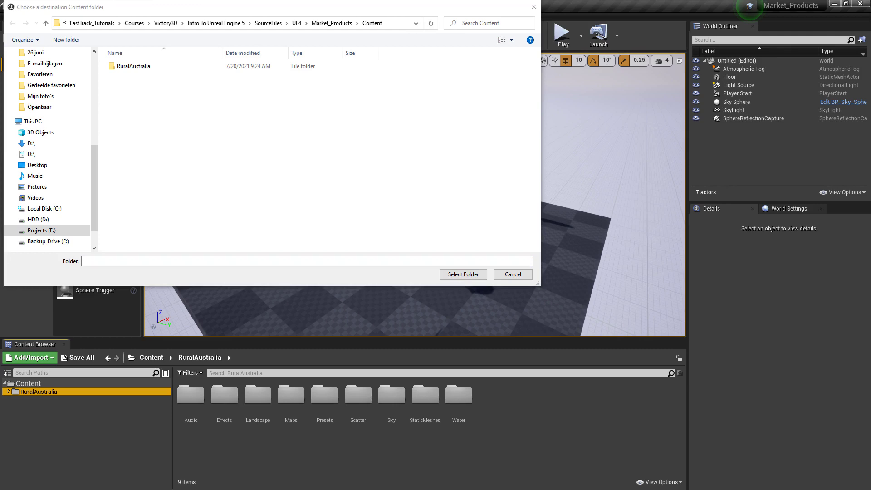
click(404, 23)
text(E:\FastTrack_Tutorials\Courses\Victory3D\Intro To Unreal Engine 5\SourceFiles\UNREAL\UE5_Intro)
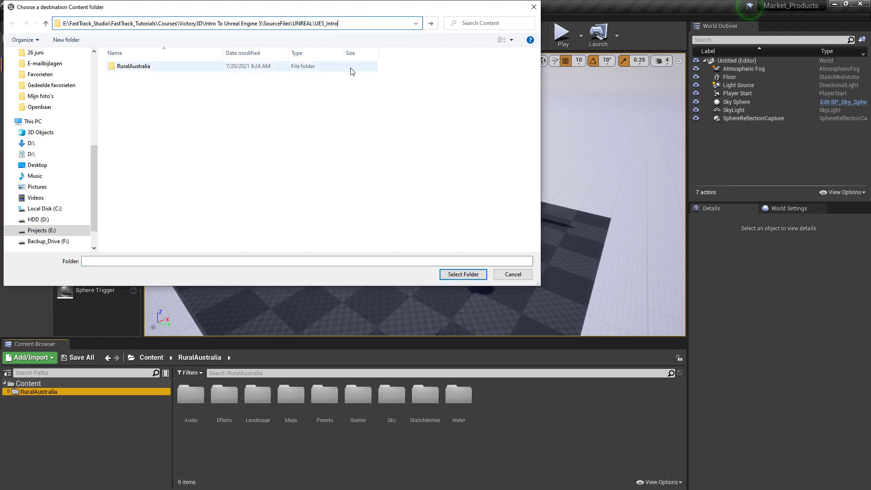
key(Return)
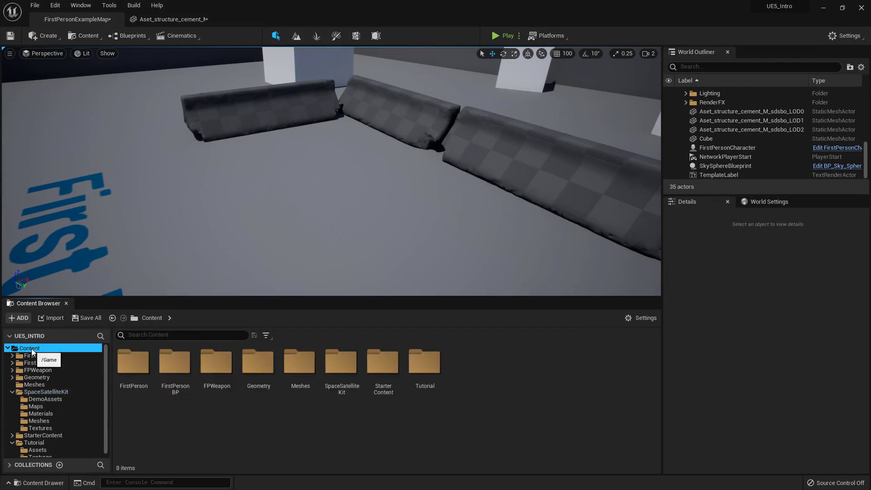
right_click(32, 352)
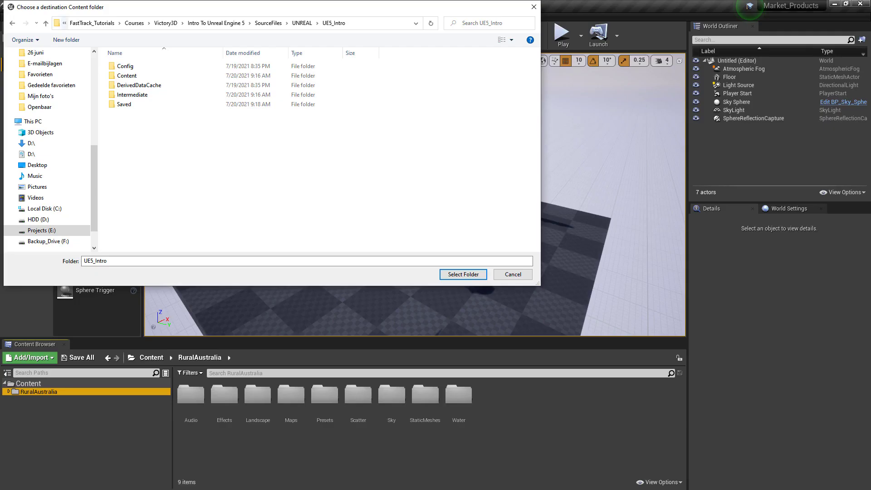
double_click(186, 78)
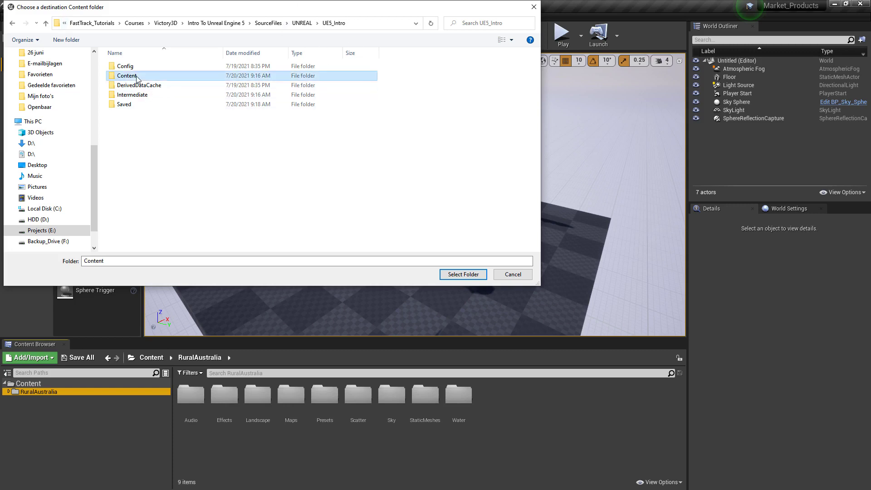
click(463, 275)
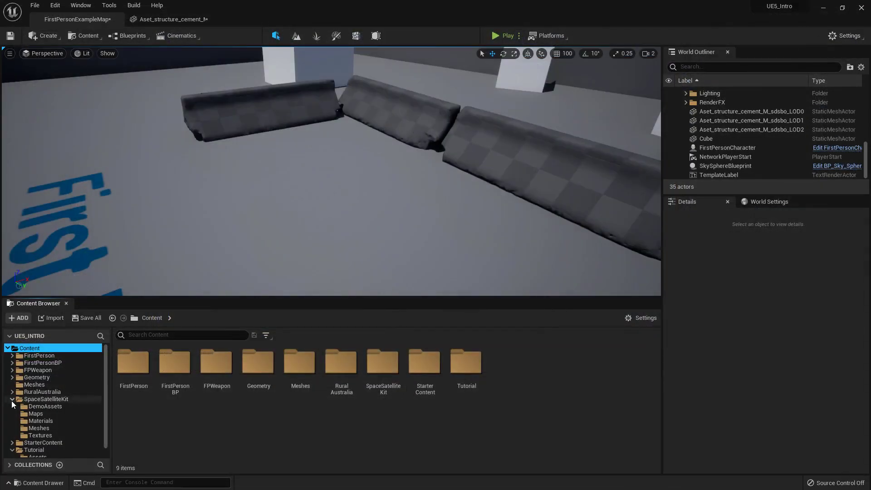
- In UE5_Intro, collapse SpaceSatelliteKit, expand the migrated RuralAustralia folder tree and show its Maps folder
click(12, 399)
click(43, 392)
right_drag(431, 165, 345, 165)
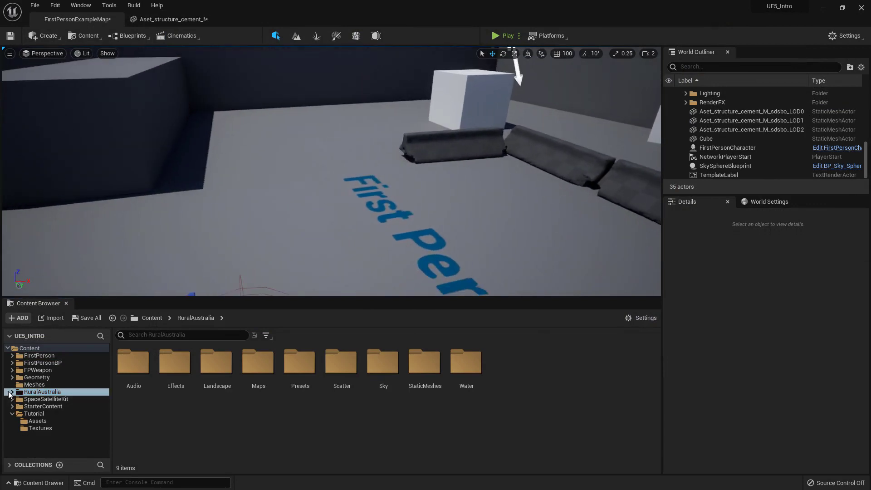
click(12, 392)
right_drag(281, 169, 347, 153)
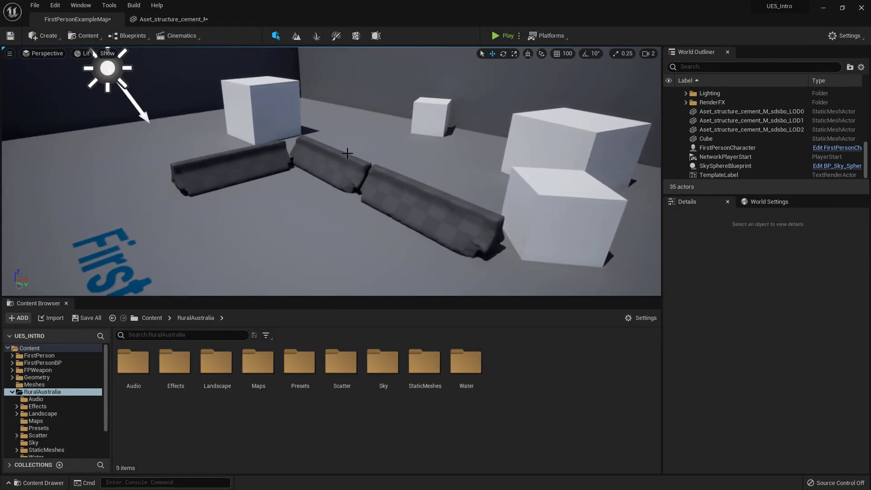
click(35, 421)
right_drag(375, 205, 375, 218)
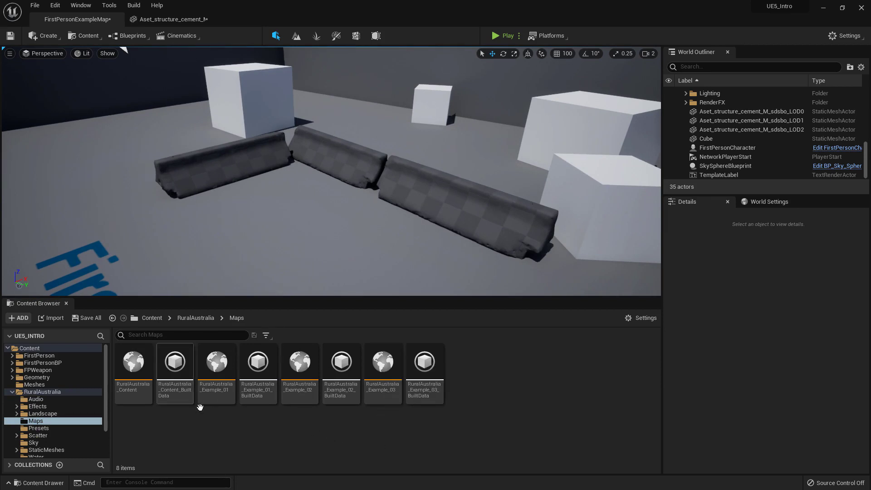
right_drag(480, 122, 177, 55)
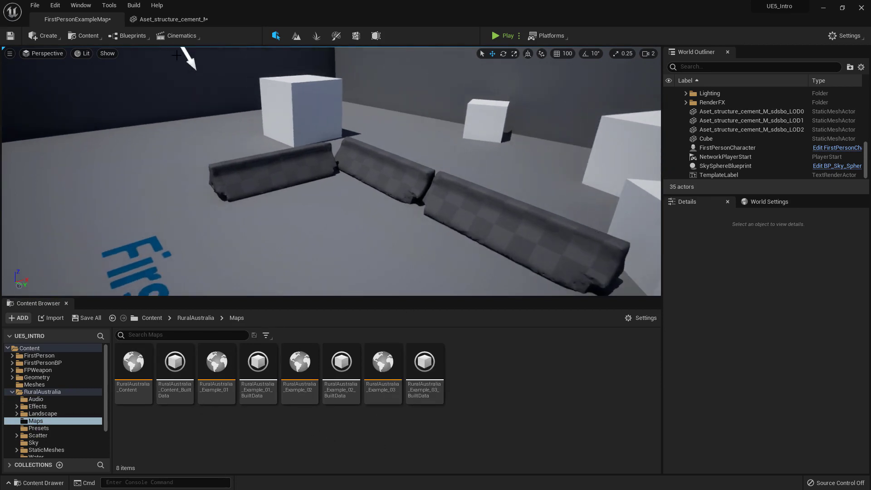
click(36, 6)
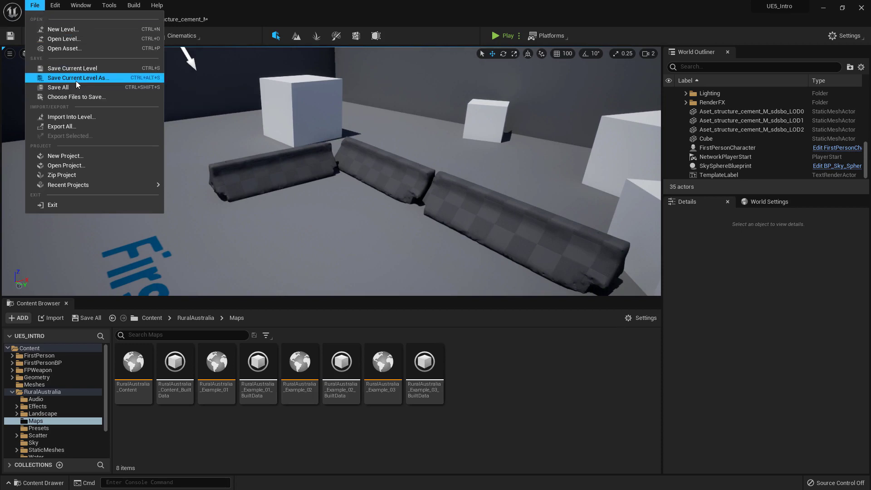
right_drag(420, 166, 404, 130)
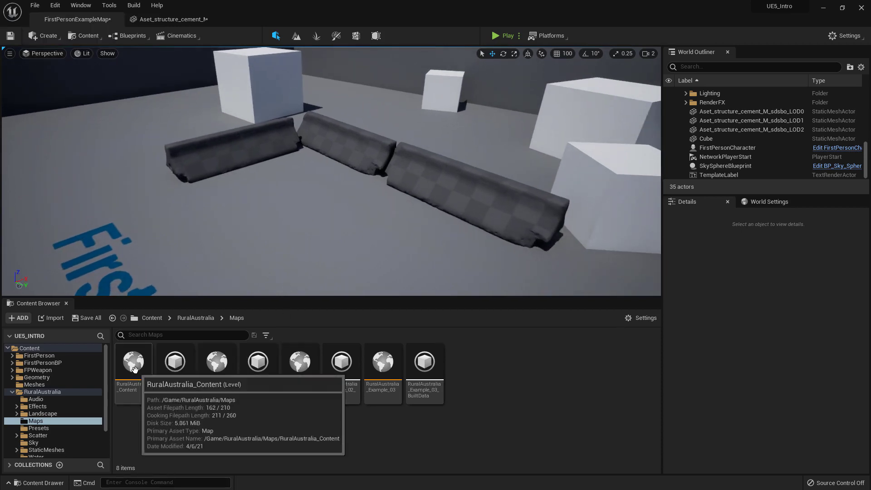
- Open the RuralAustralia_Example_01 level, saving the modified static meshes and FirstPersonExampleMap
double_click(217, 373)
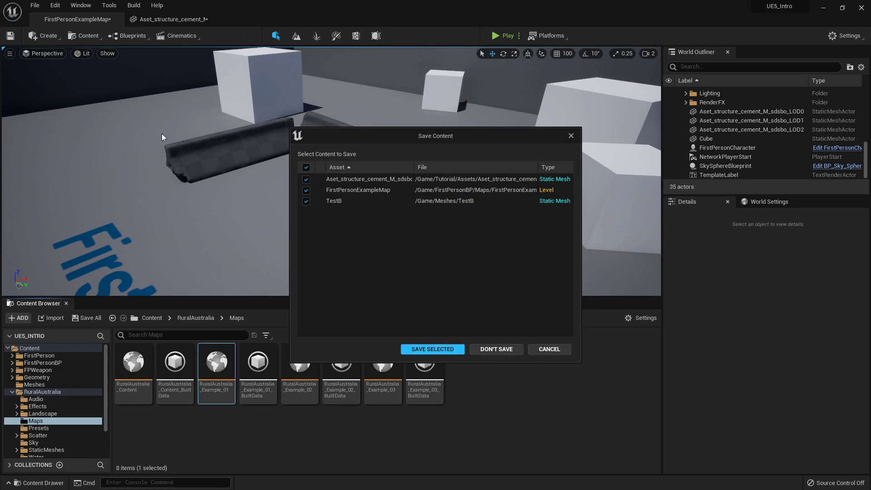
click(440, 354)
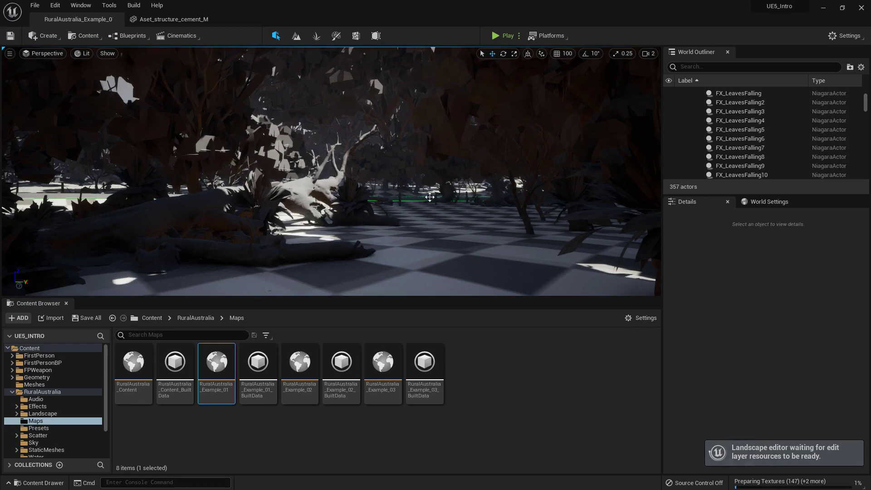
right_click(648, 290)
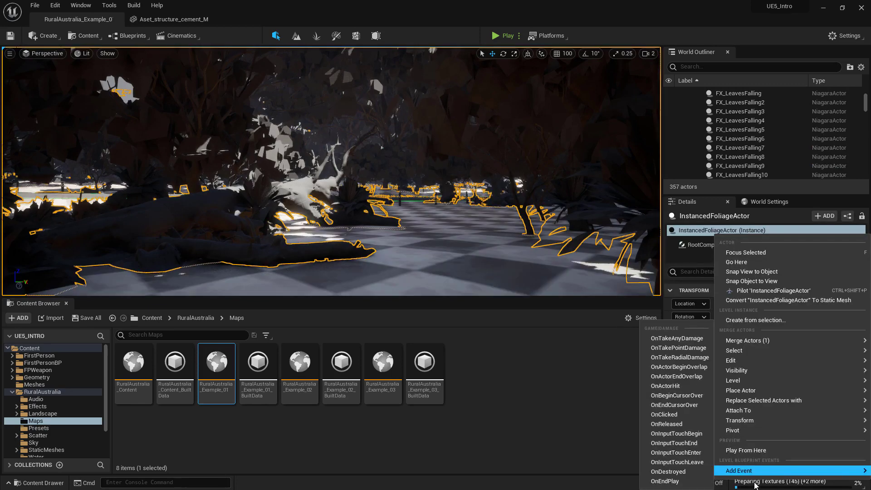
click(508, 284)
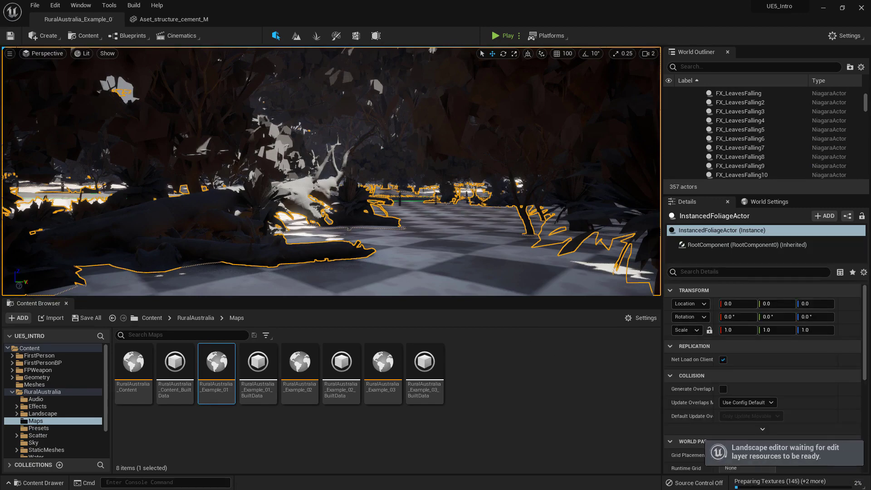
- Look over the opened Rural Australia level, from the forest and road to the dead tree roots by the roadside
right_drag(372, 74, 367, 145)
key(s)
mouse_move(373, 113)
right_down()
mouse_move(343, 85)
mouse_move(361, 114)
right_up()
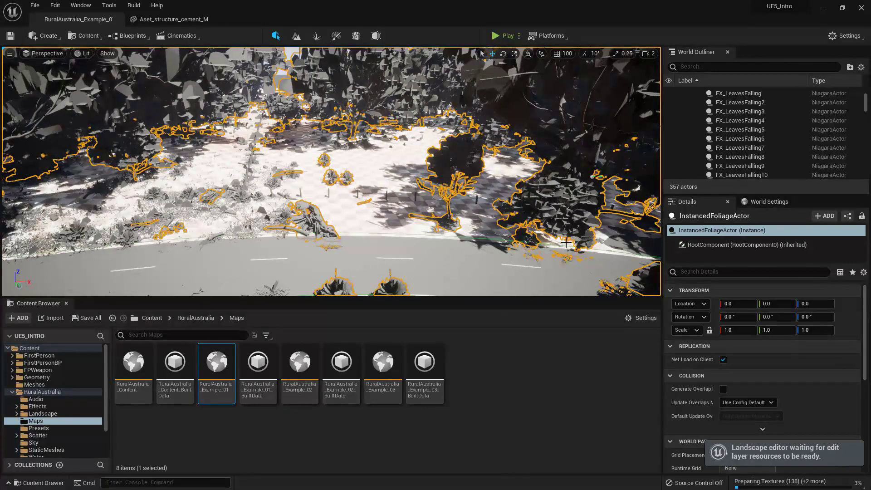
right_drag(331, 172, 280, 138)
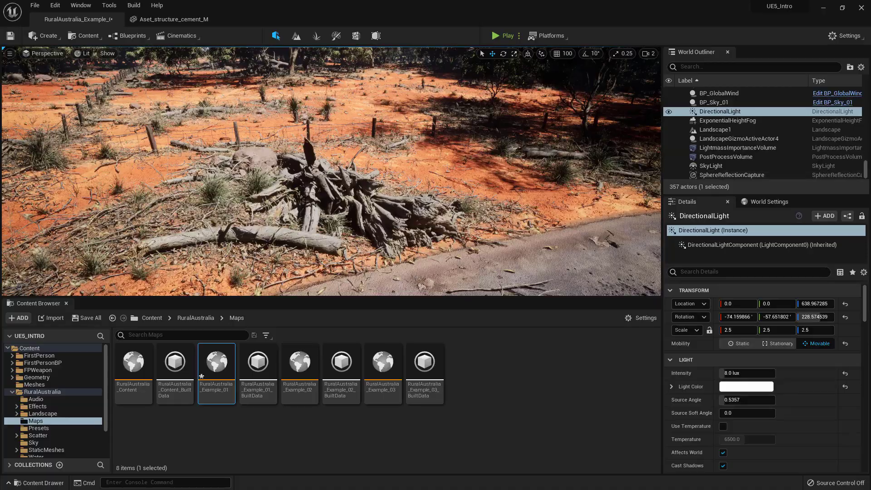
mouse_move(480, 49)
right_down()
mouse_move(480, 32)
mouse_move(480, 43)
right_up()
right_drag(331, 171, 195, 209)
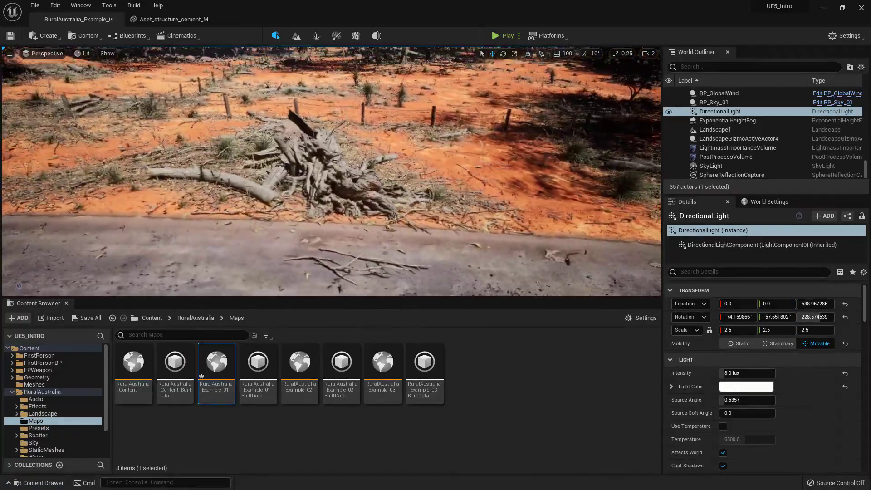
- Set the viewport's screen percentage to 200 and examine the dead tree roots up close
click(10, 53)
click(98, 169)
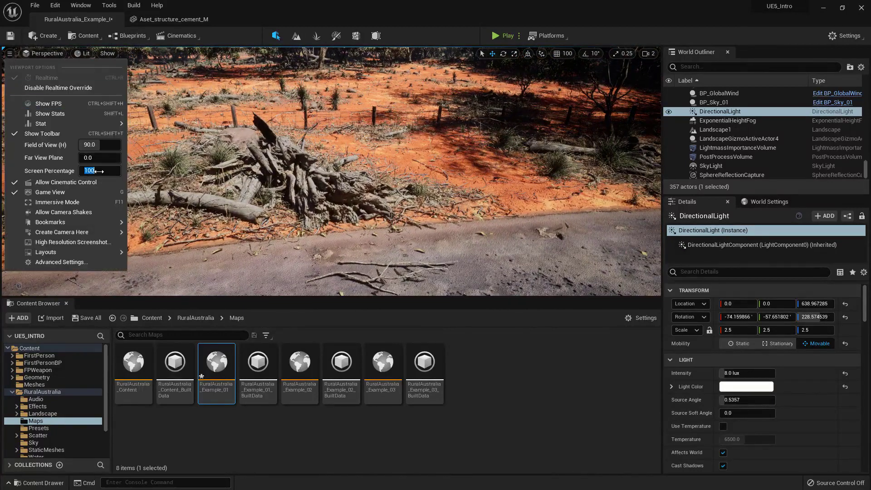
text(200)
key(Return)
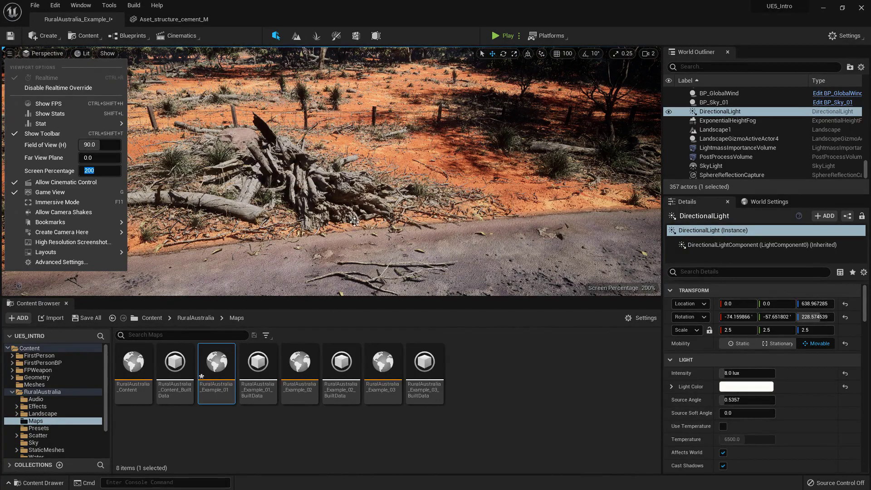
right_drag(512, 214, 467, 208)
key(w)
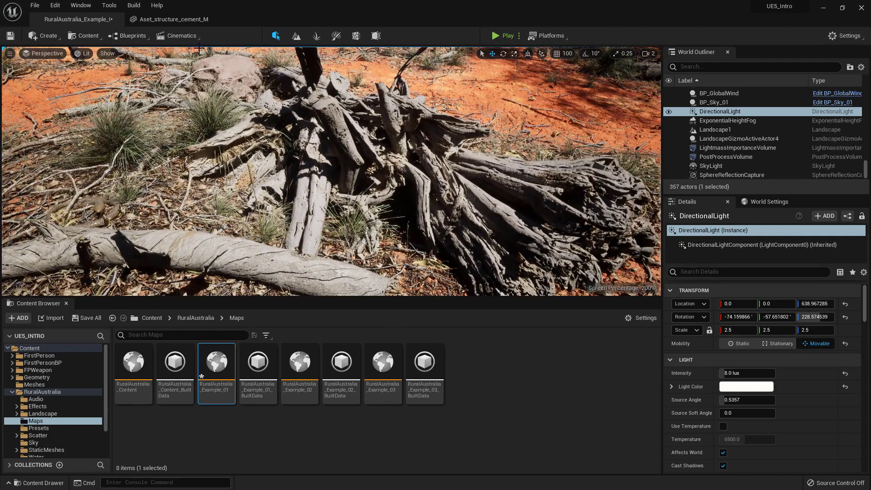
- Restore the viewport's original screen percentage and look over the red ground, rocks and logs beside the road
click(12, 53)
click(92, 170)
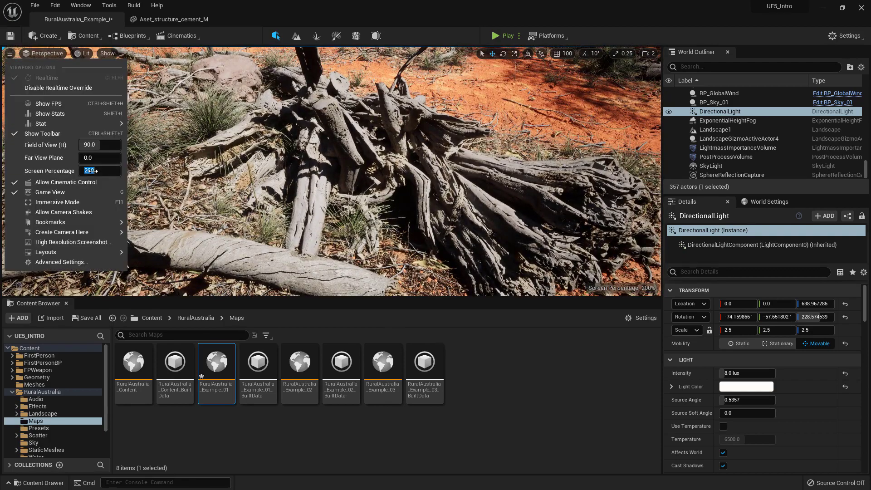
key(Return)
key(s)
mouse_move(365, 113)
right_down()
mouse_move(422, 114)
mouse_move(394, 91)
mouse_move(376, 91)
mouse_move(363, 122)
right_up()
key(a)
right_drag(390, 195, 392, 177)
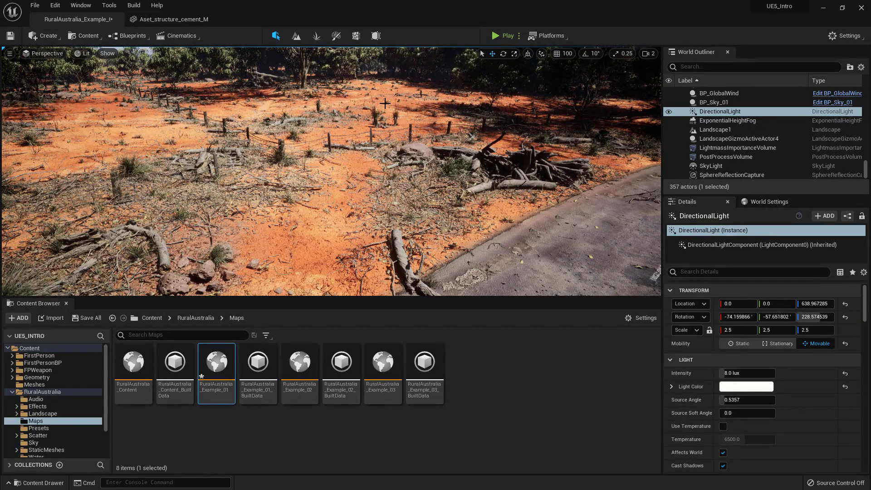
key(w)
right_drag(381, 95, 381, 172)
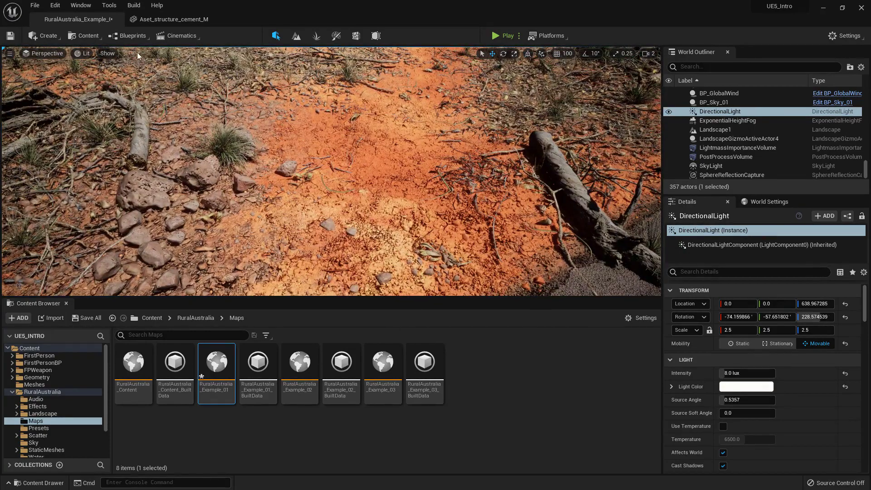
- Open Quixel Bridge from the editor, enlarge its window and dismiss the plugin update notice
click(83, 36)
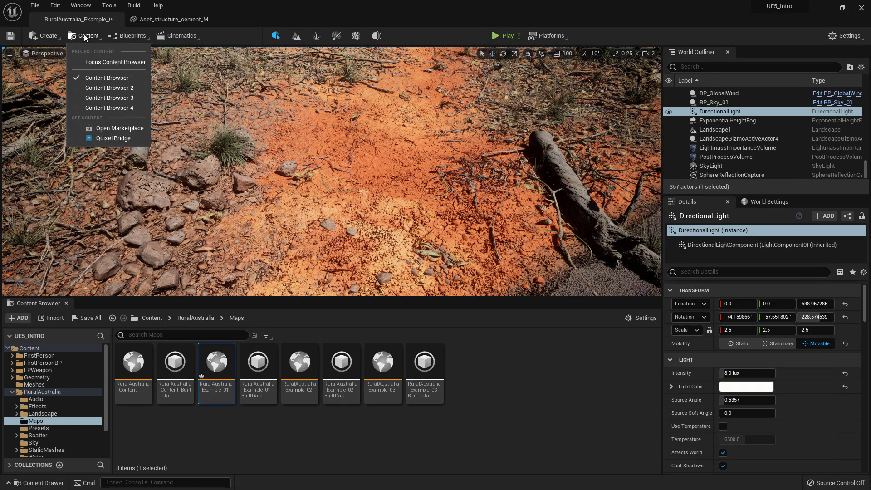
click(119, 140)
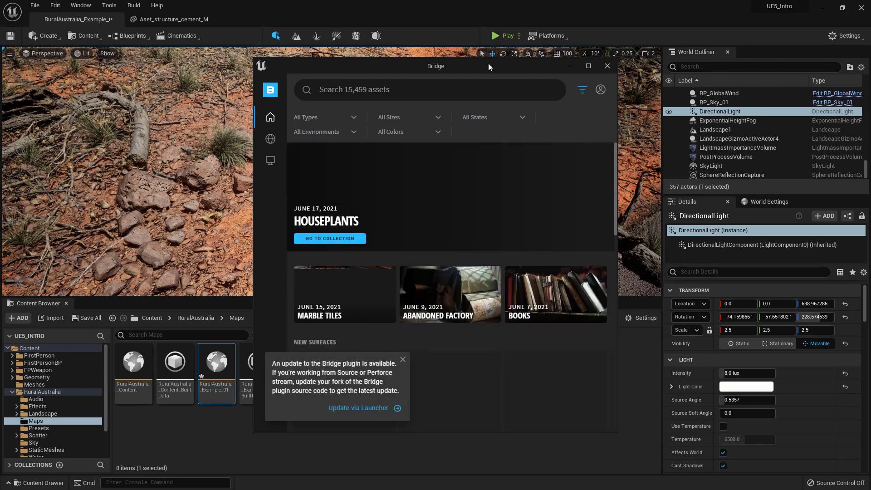
drag(488, 63, 292, 25)
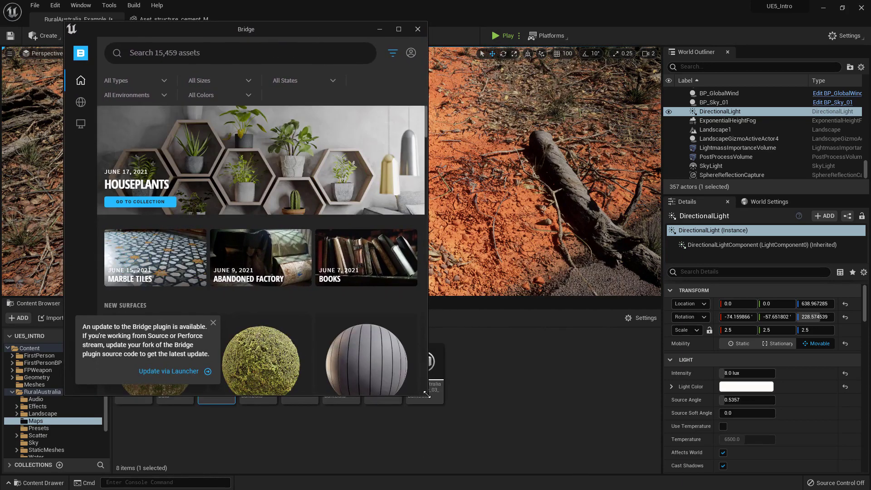
drag(428, 398, 816, 451)
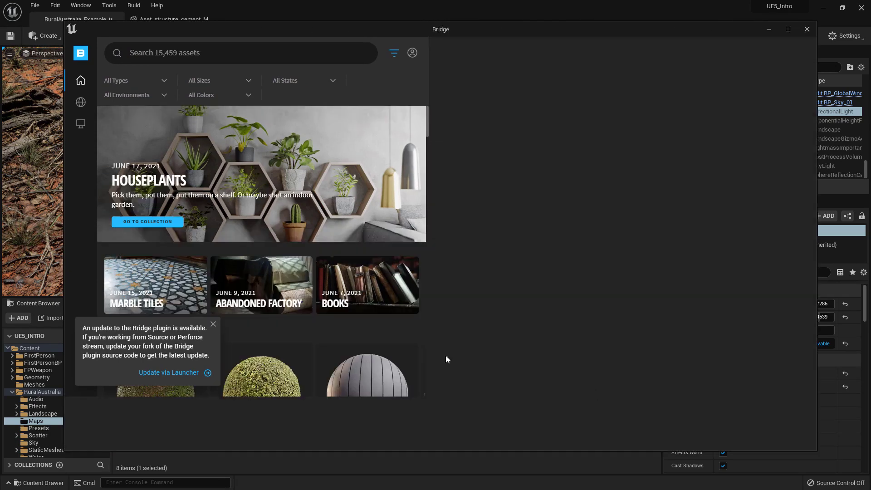
click(213, 379)
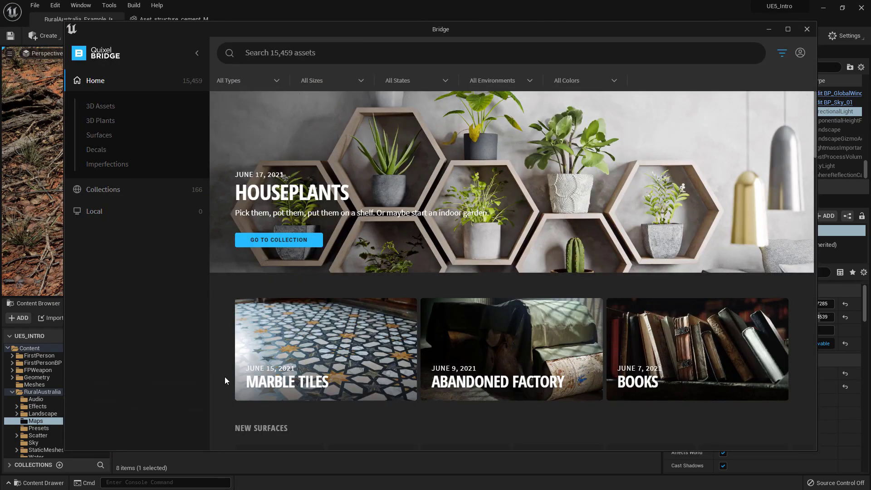
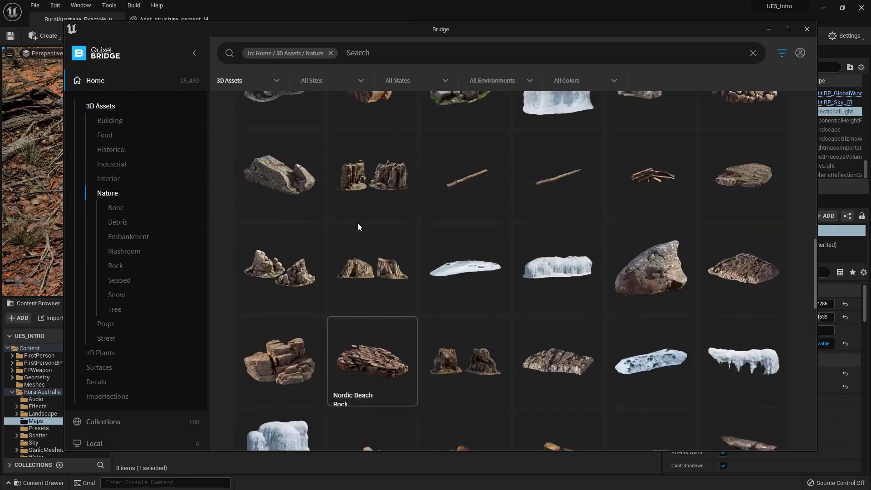
- Show the Rock category within Bridge's Nature 3D assets
scroll(329, 263, up, 5)
scroll(372, 318, up, 5)
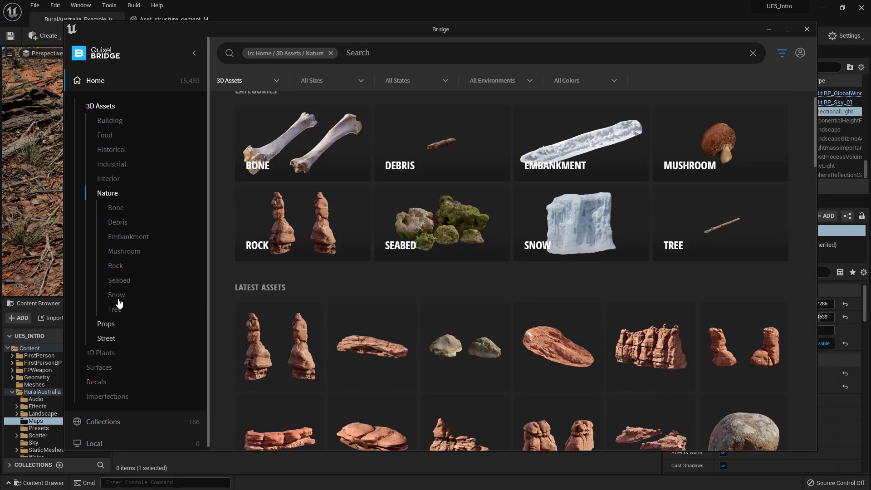
click(316, 234)
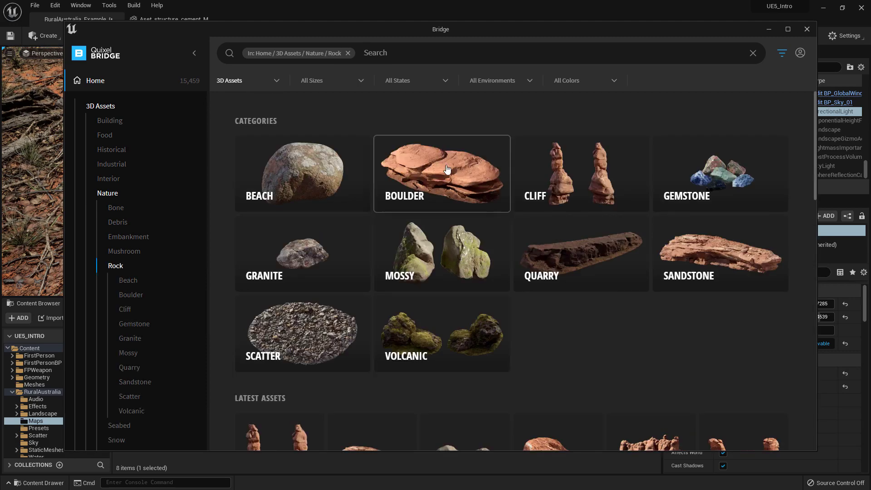
- Browse the Sandstone rock category and select the Canyon Sandstone Rock Formation asset
click(716, 258)
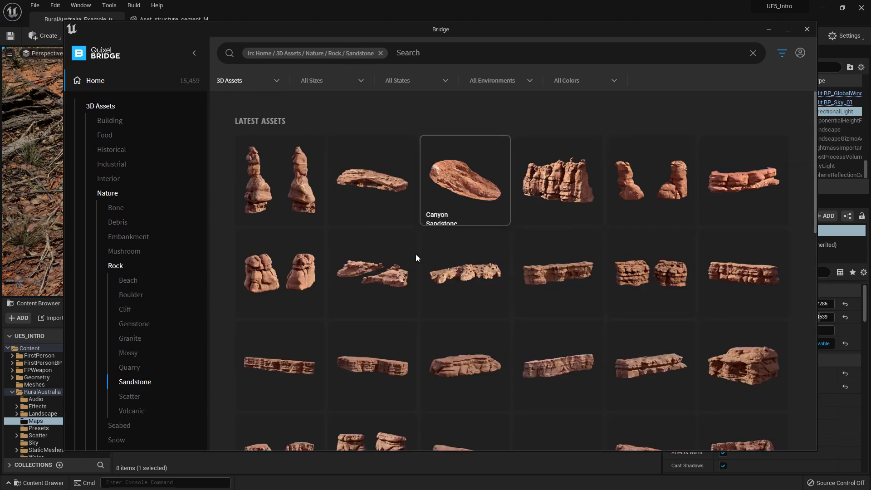
scroll(658, 245, down, 7)
scroll(563, 243, down, 2)
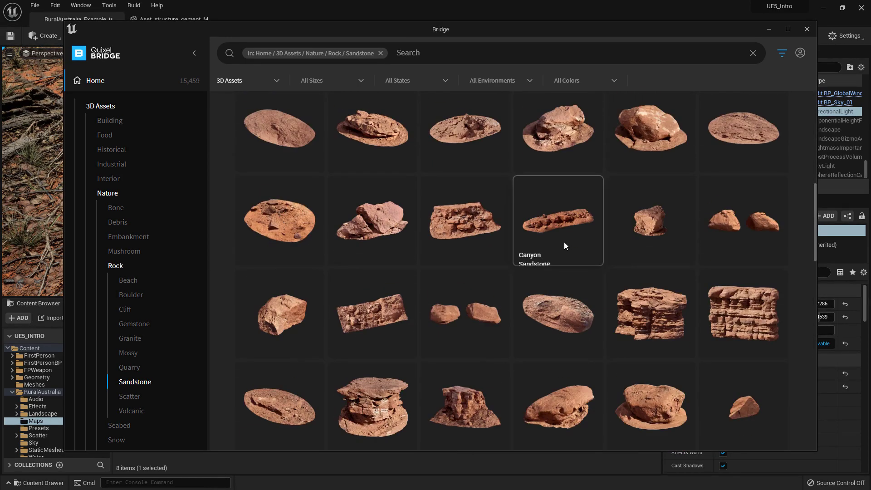
scroll(554, 194, up, 2)
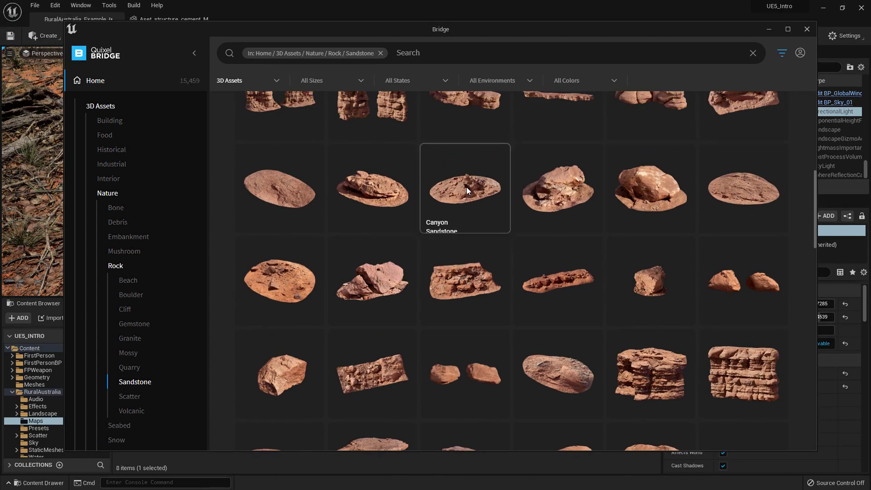
click(466, 187)
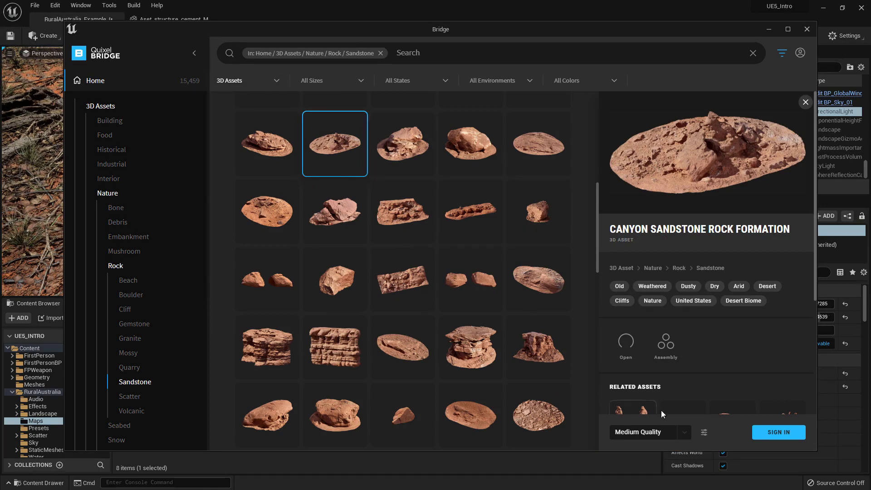
- Review the quality choices for the selected sandstone asset and the Megascans import settings, keeping Medium Quality
click(685, 433)
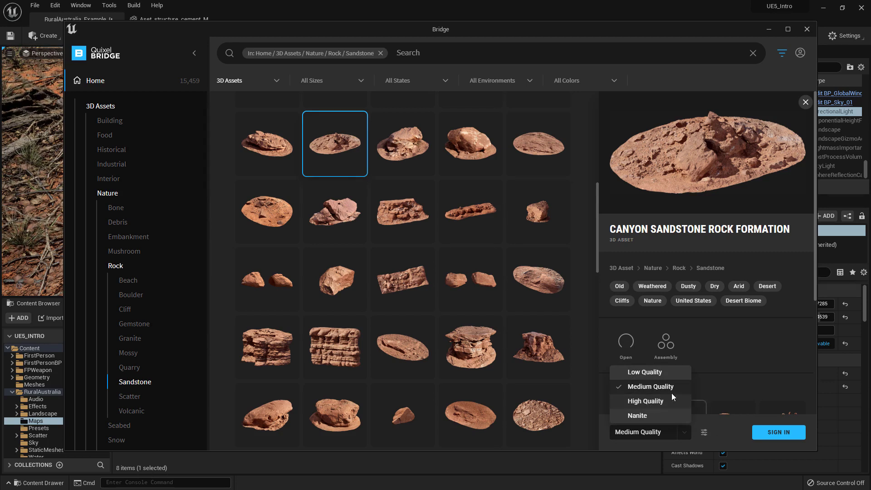
click(719, 431)
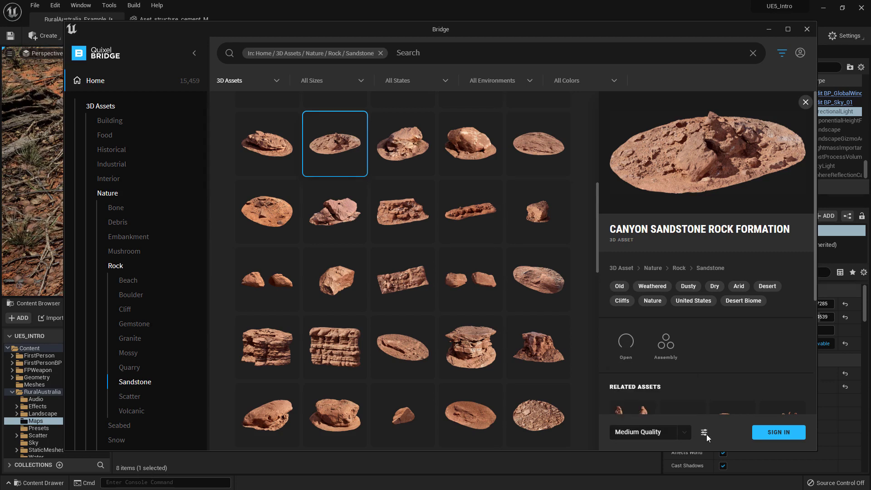
click(704, 433)
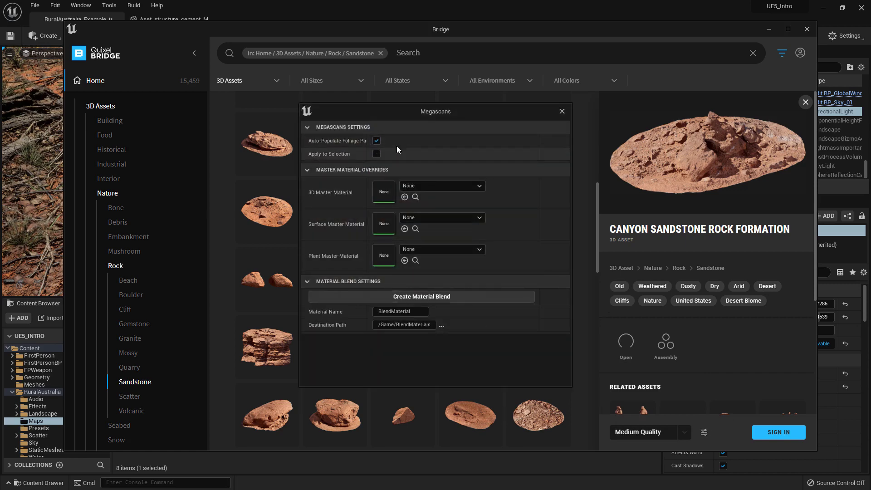
drag(426, 110, 415, 104)
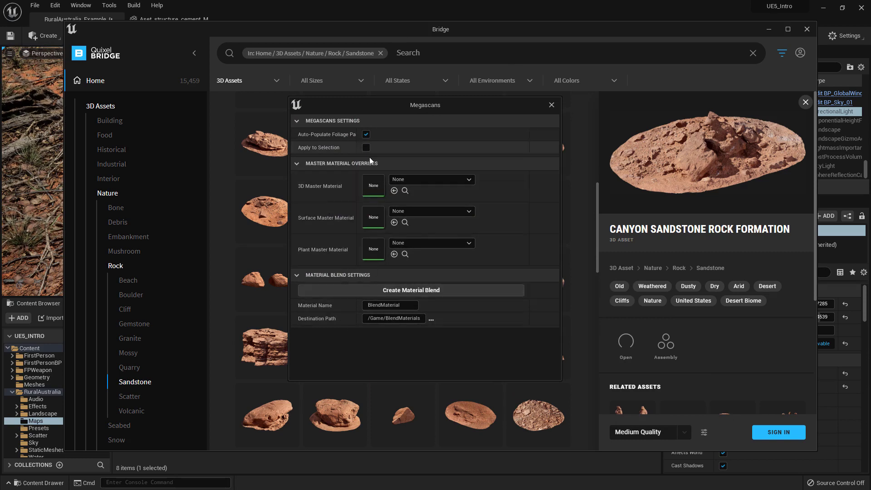
click(552, 105)
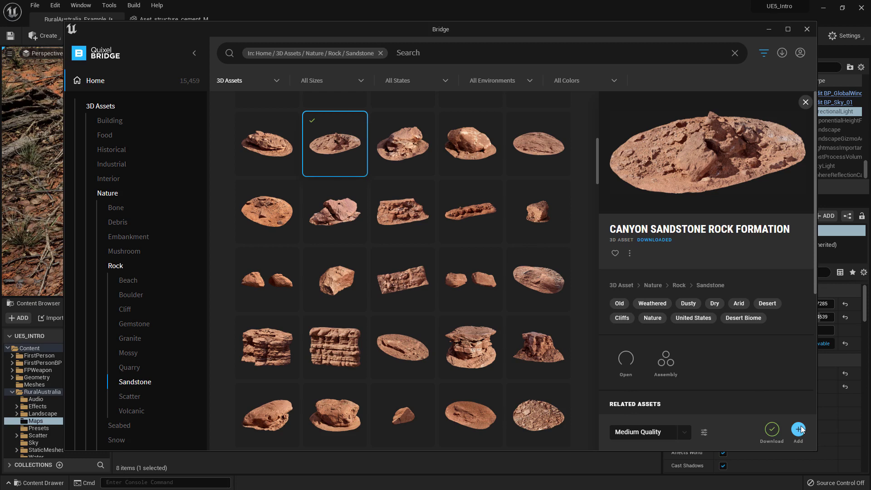
- Add the downloaded Canyon Sandstone Rock Formation to the project at Medium Quality and look over the 3D Plants and Surfaces categories
click(799, 430)
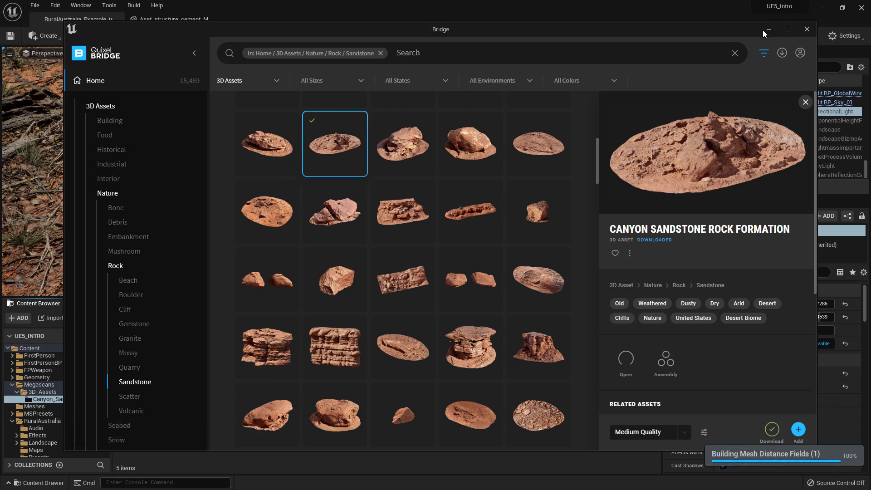
click(101, 107)
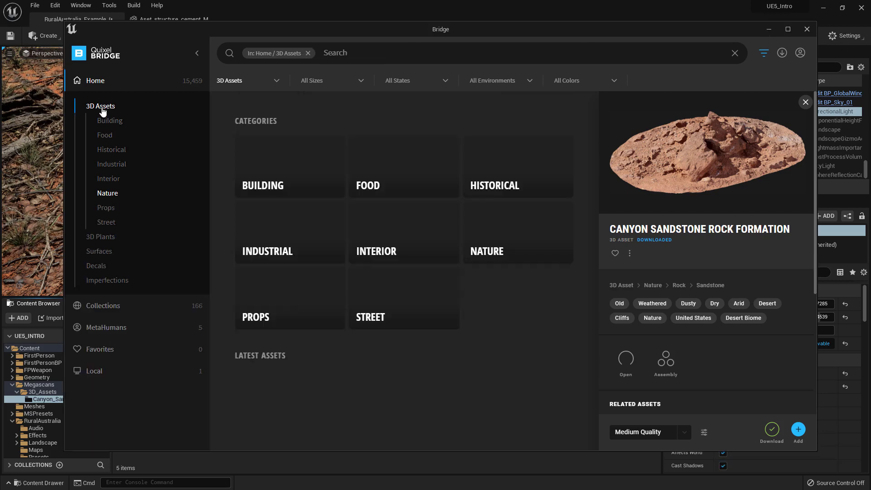
click(109, 238)
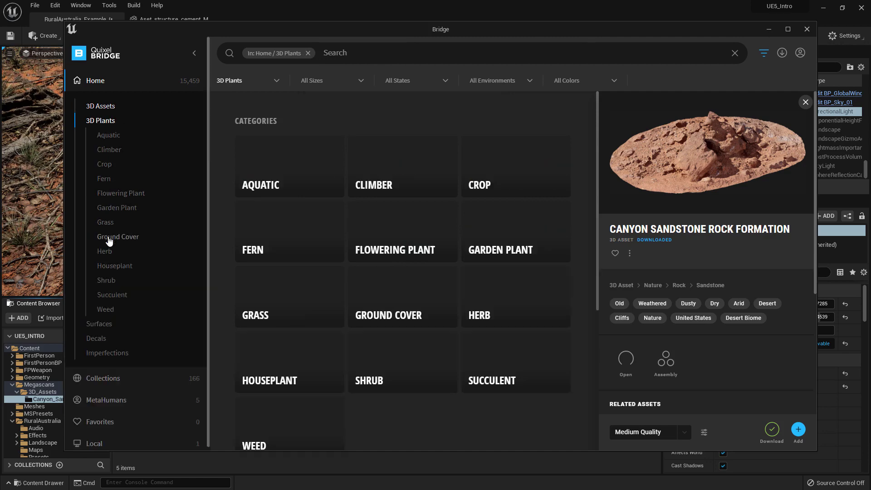
click(105, 325)
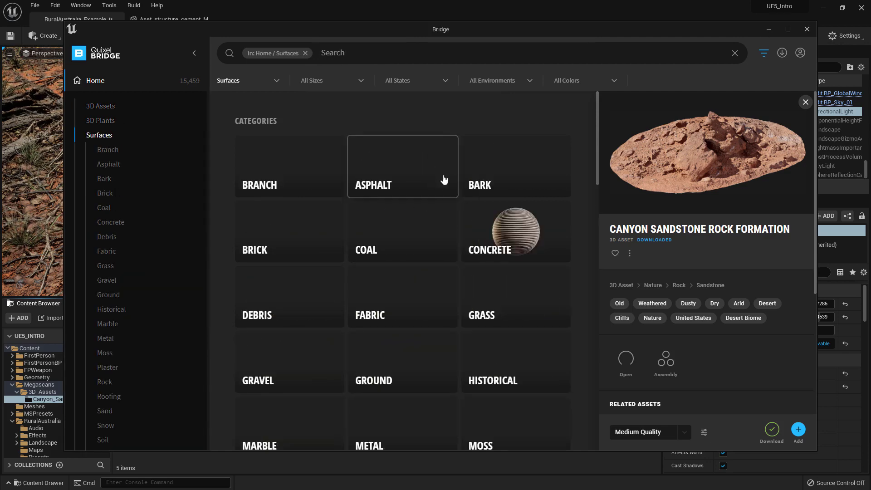
click(102, 107)
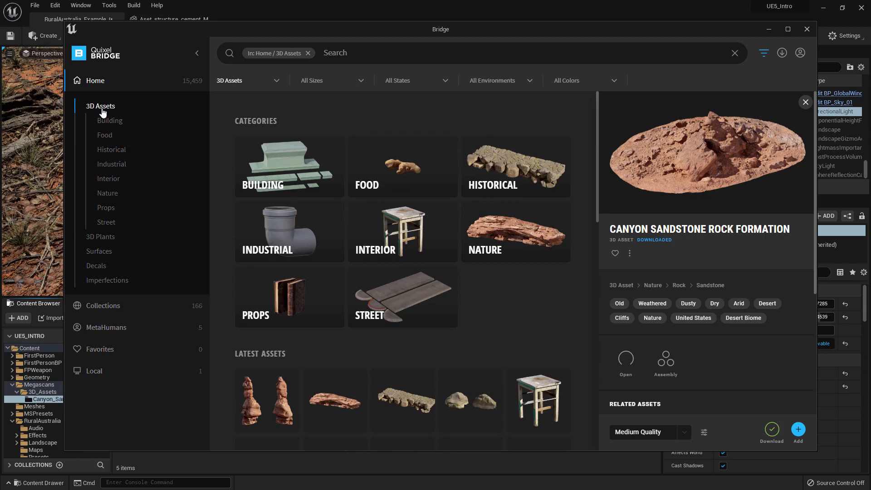
- Close Bridge and open the imported Canyon Sandstone rock's folder under Megascans 3D_Assets
click(807, 30)
right_drag(401, 218, 401, 155)
scroll(401, 218, down, 3)
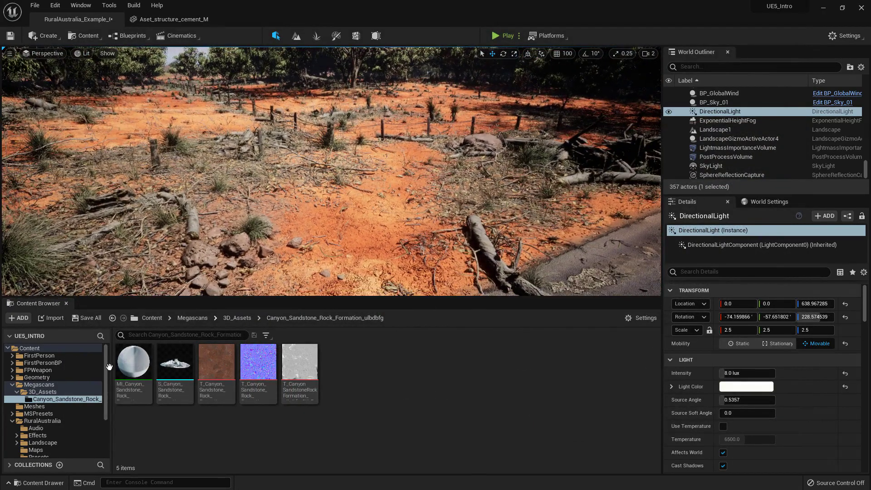
click(37, 385)
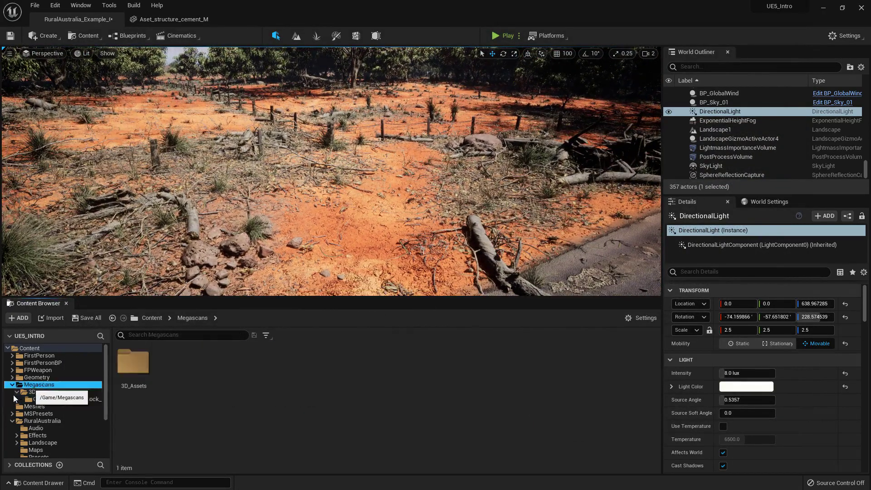
click(12, 422)
click(40, 393)
click(40, 398)
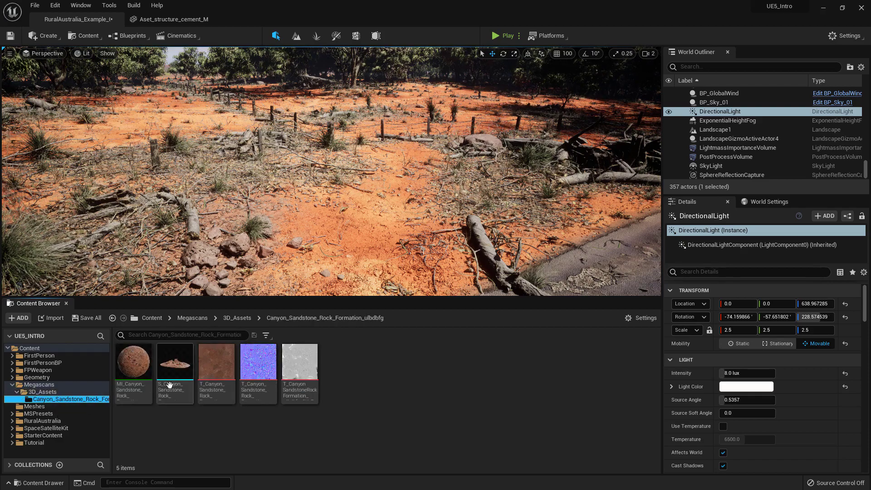
- Place the Canyon Sandstone rock mesh on the red ground beside the road, tilted about -2° on X and scaled to about 3.16
key(w)
right_drag(330, 171, 325, 207)
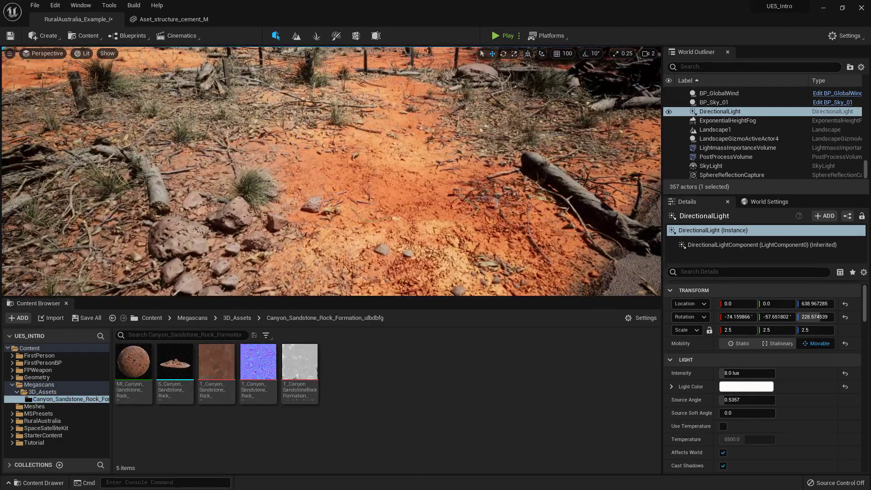
drag(179, 368, 390, 177)
key(e)
key(w)
key(w)
right_drag(480, 94, 319, 109)
key(d)
key(s)
key(w)
key(d)
key(s)
- Inspect the Canyon Sandstone rock's material instance, close it and frame the placed rock in the level
double_click(134, 363)
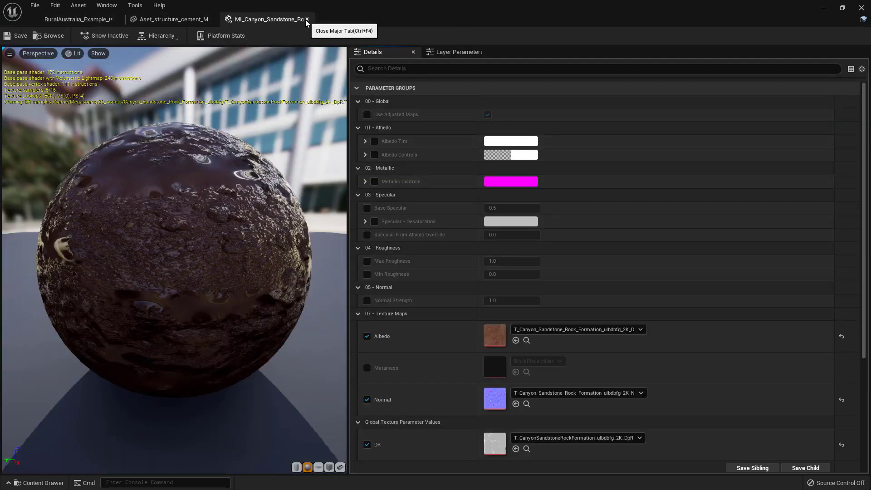
click(306, 20)
click(49, 20)
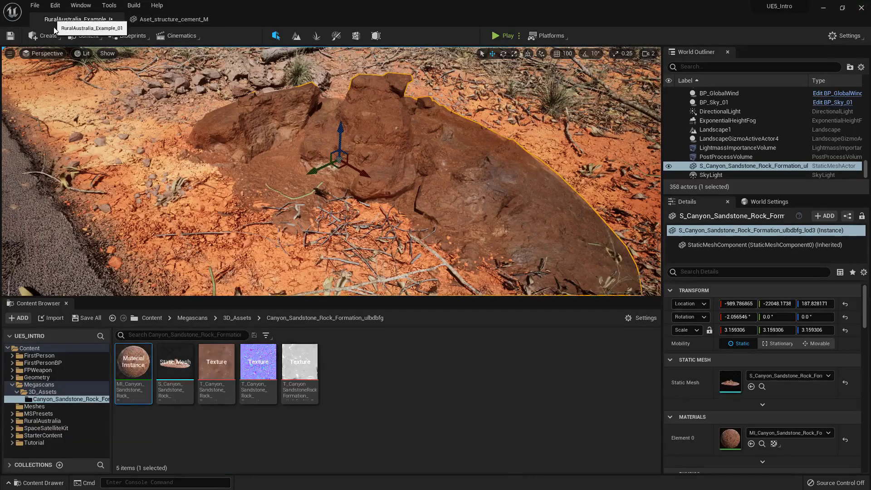
right_drag(324, 177, 332, 154)
key(f)
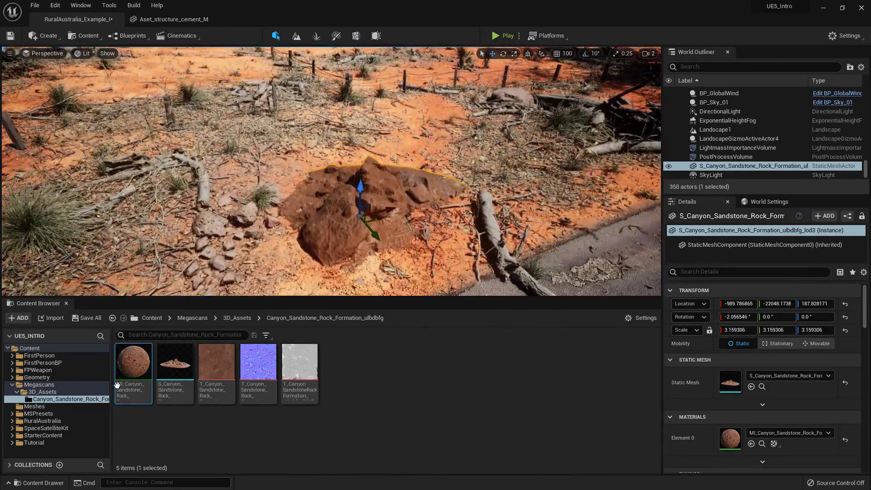
- Open the Canyon Sandstone static mesh, examine its surface up close and return to the level
double_click(175, 364)
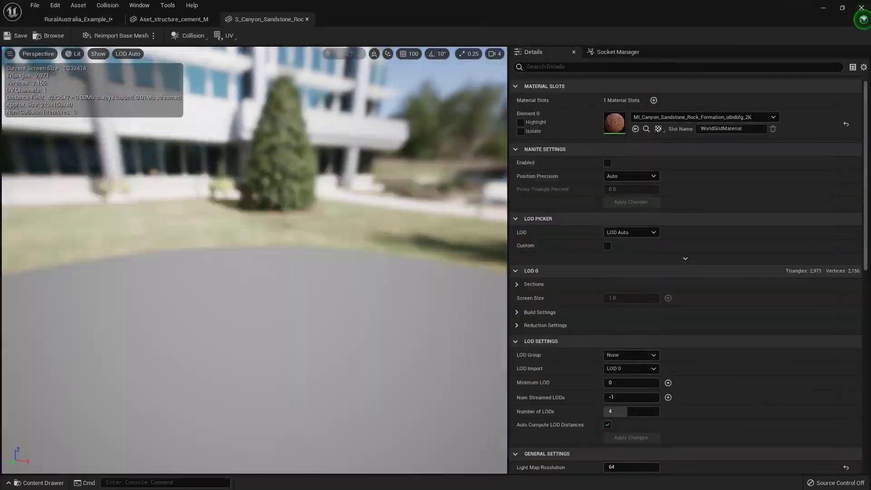
right_drag(255, 260, 213, 286)
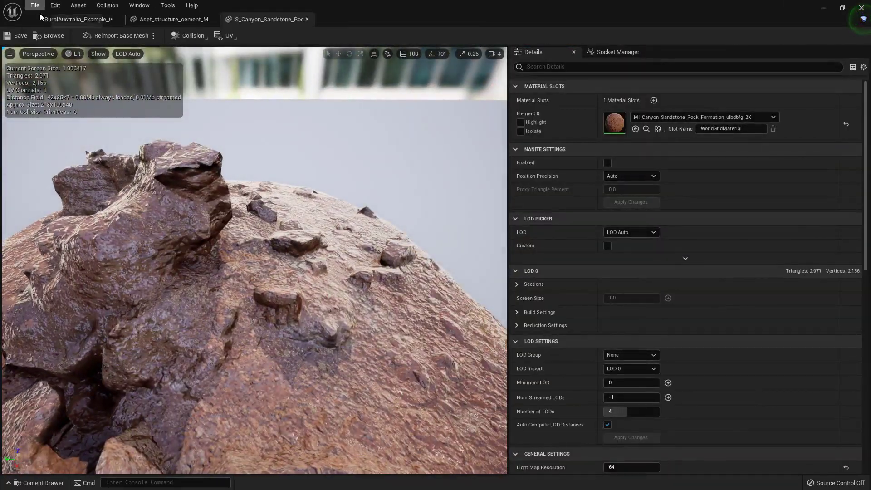
click(67, 22)
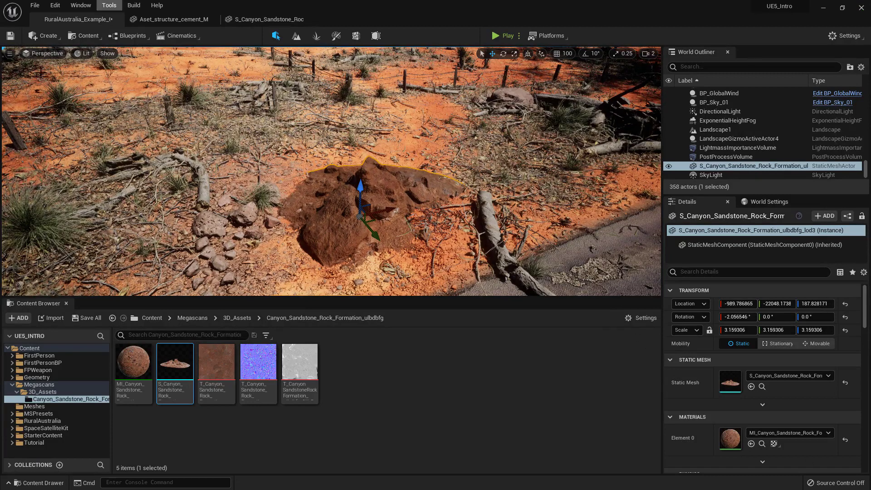
- Reopen Quixel Bridge and enlarge its window to show the full category list
click(83, 37)
click(109, 141)
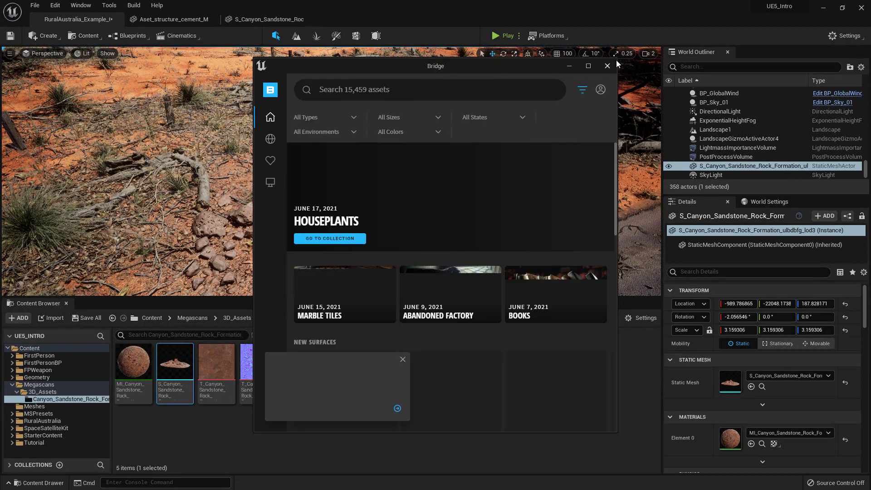
drag(618, 57, 822, 58)
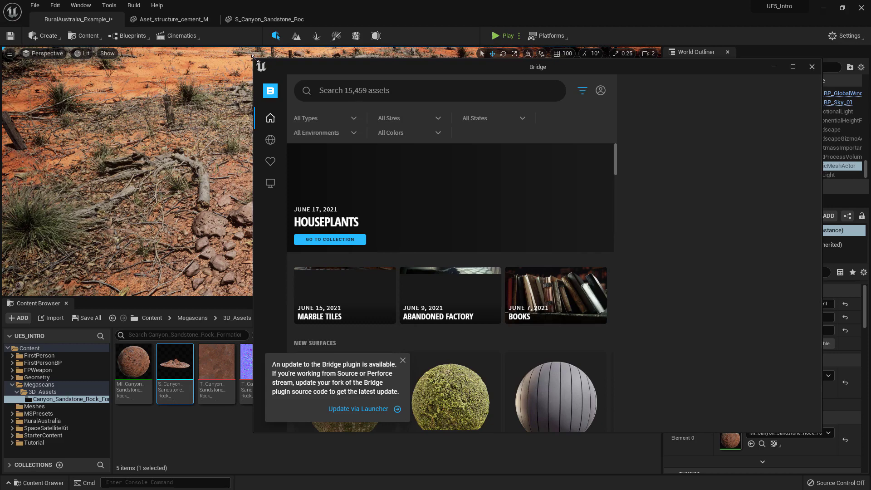
drag(253, 58, 94, 28)
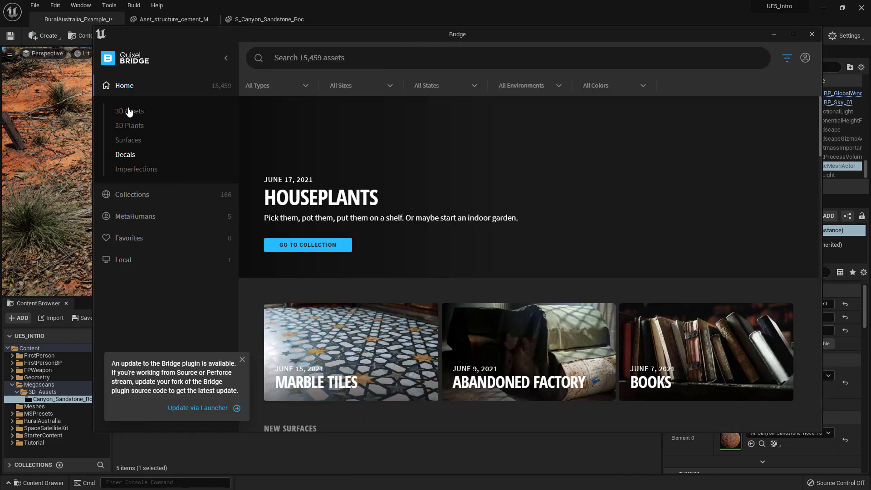
- Download the Bigleaf Hydrangea from the Flowering Plant category of 3D Plants at Medium Quality and add it to the project
click(128, 111)
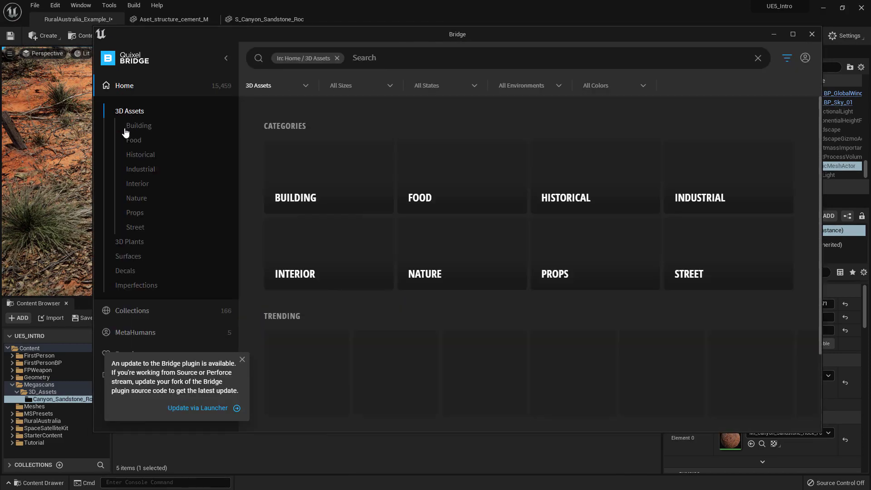
click(130, 246)
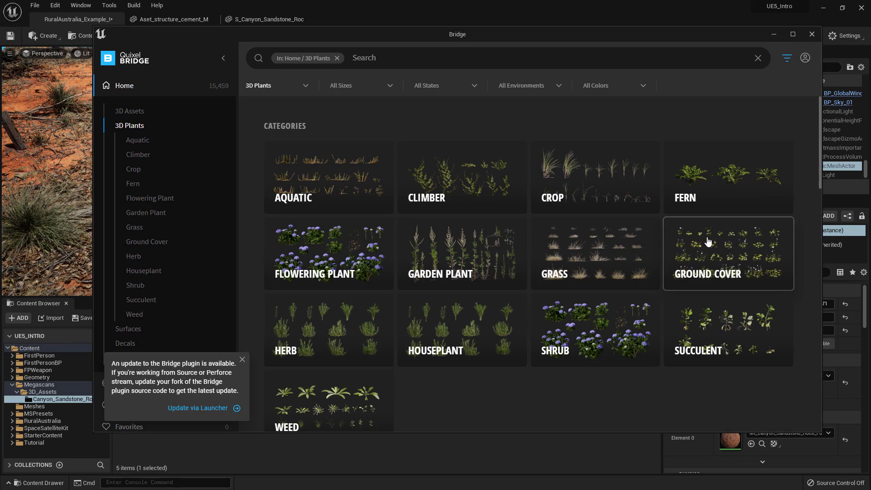
click(351, 250)
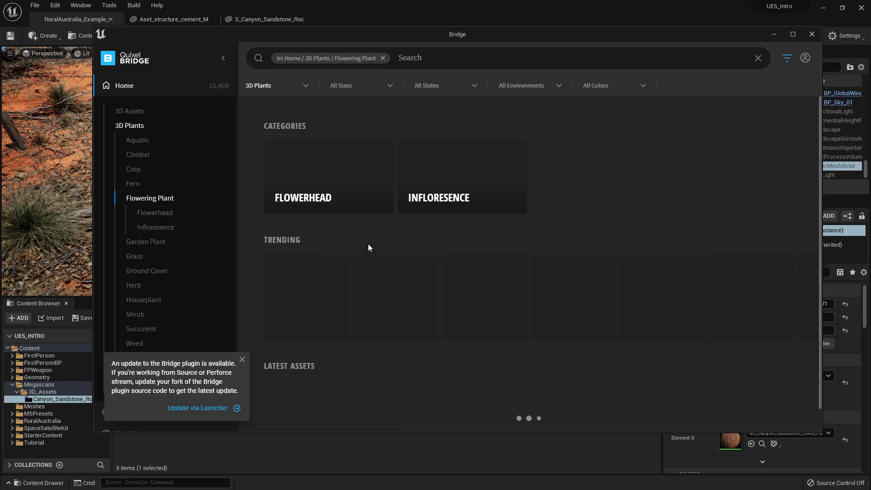
click(295, 273)
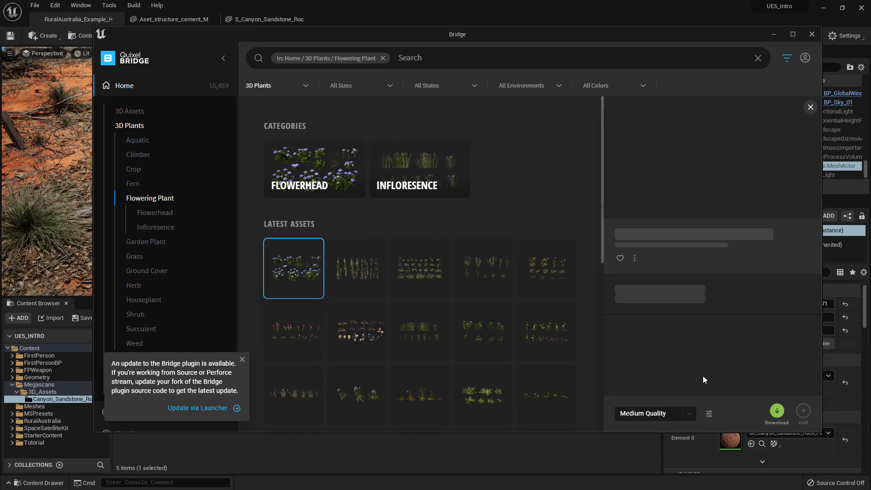
click(777, 412)
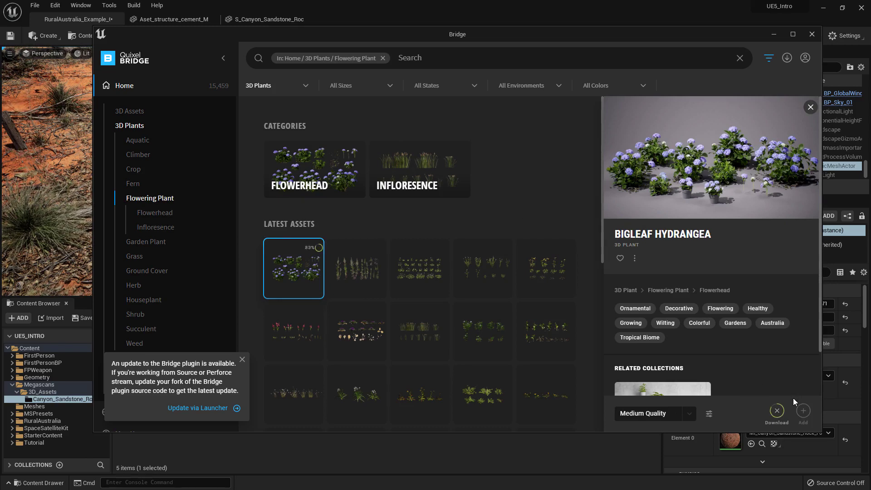
click(803, 411)
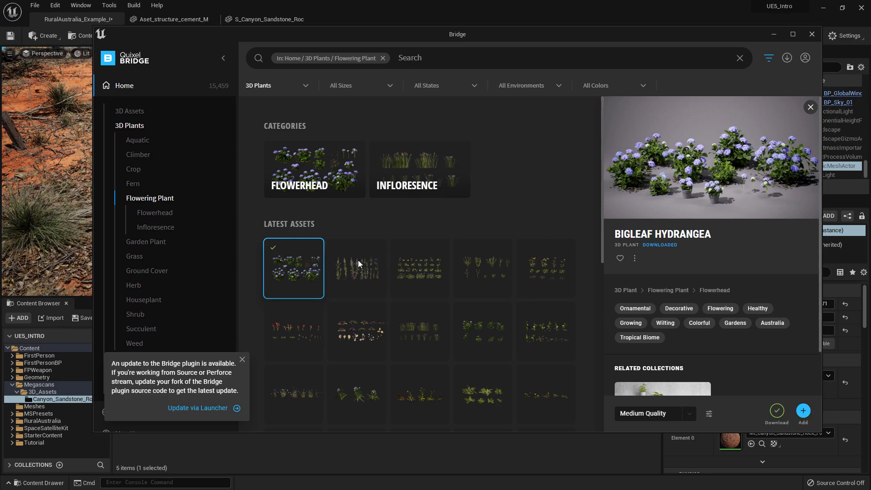
- Open the imported Bigleaf Hydrangea folder under Megascans 3D_Plants and bring a bare patch of red ground into view
click(67, 405)
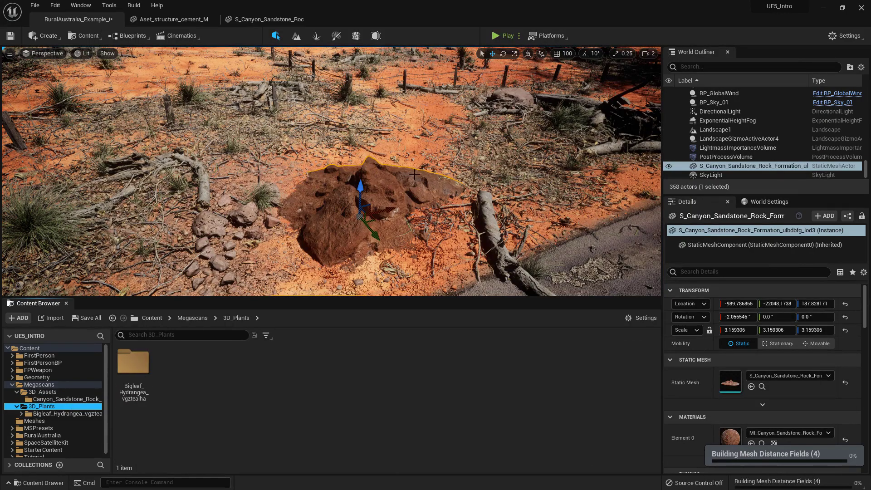
click(59, 413)
right_drag(539, 185, 472, 181)
right_drag(571, 194, 571, 213)
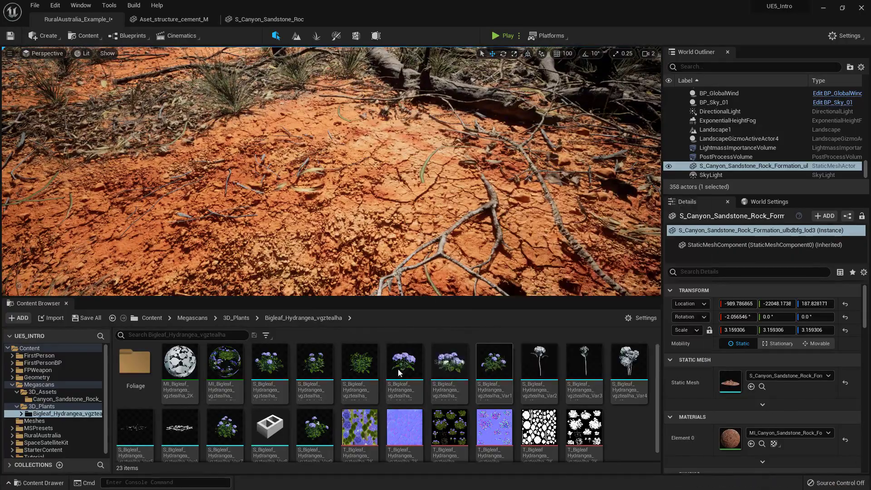
- Place the Var10 Bigleaf Hydrangea mesh on the bare red ground in the level
drag(270, 363, 393, 153)
right_drag(392, 153, 373, 236)
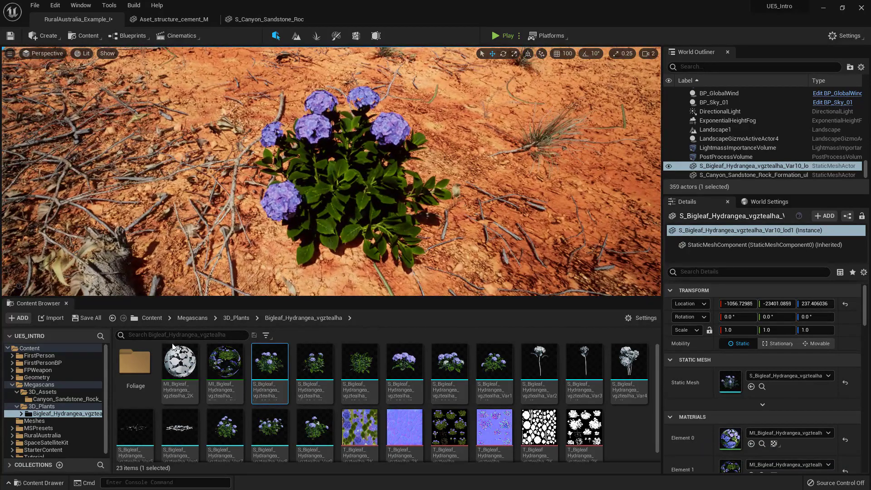
- Open the Bigleaf Hydrangea billboard material instance to view its parameters, close it and return to the RuralAustralia level
double_click(224, 361)
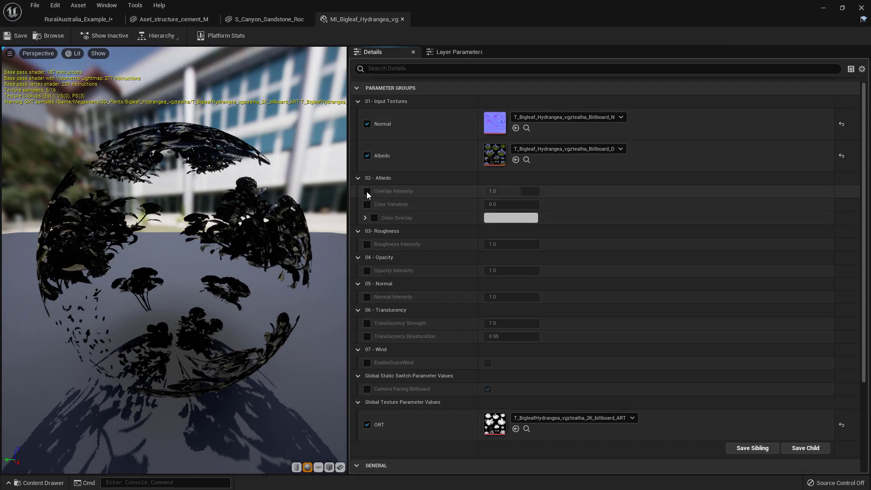
click(402, 19)
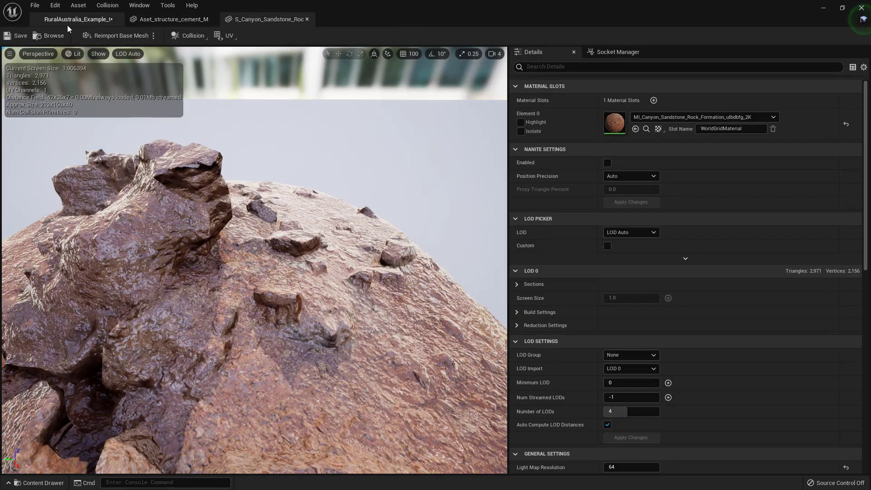
click(82, 20)
- Reopen Quixel Bridge and add the Medium Quality Concrete Barrier from the 3D Assets Street Barrier category to the project
key(s)
right_drag(445, 203, 409, 150)
key(w)
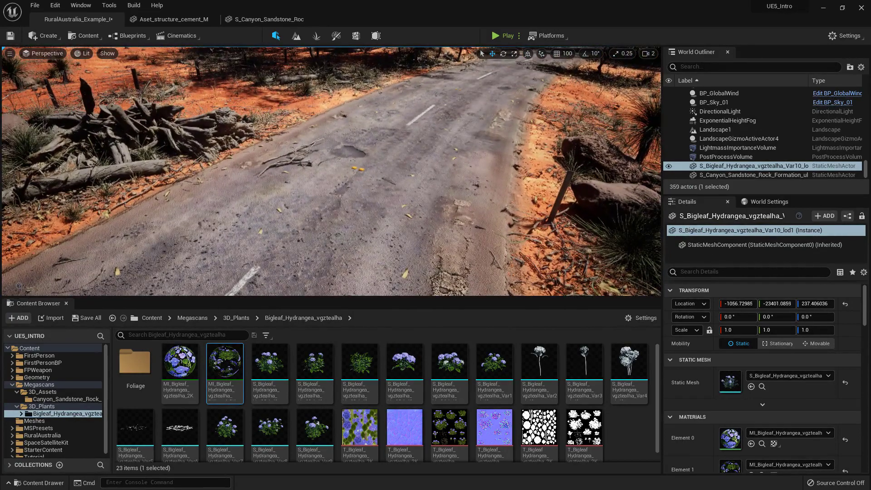
click(83, 36)
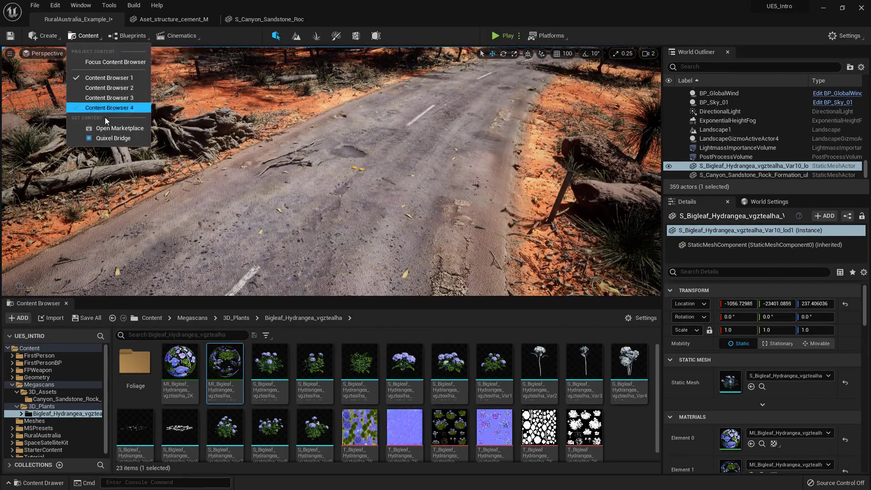
click(122, 138)
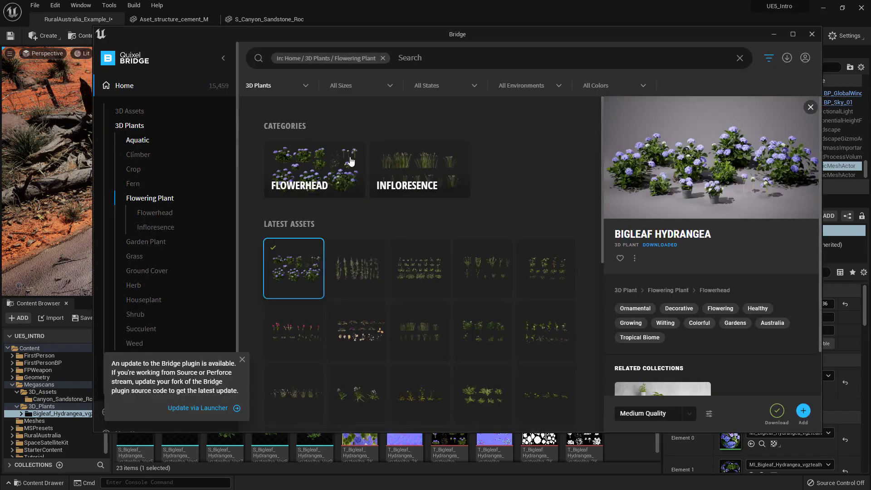
click(131, 114)
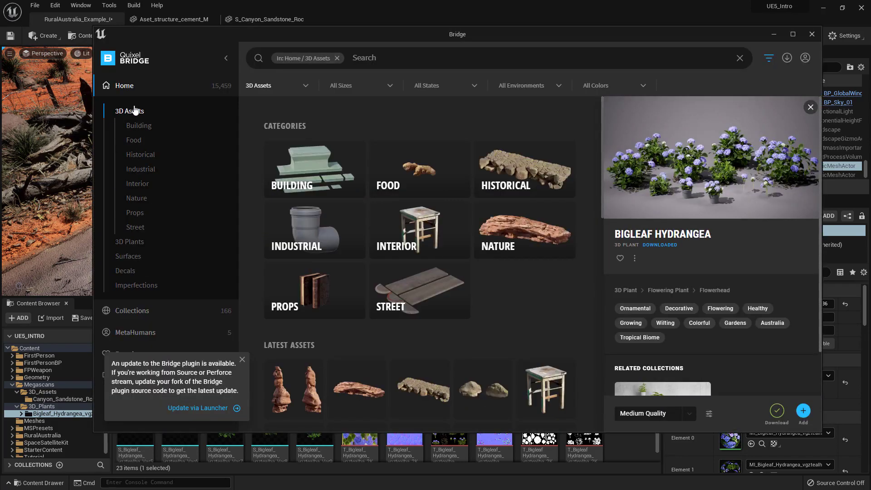
click(431, 296)
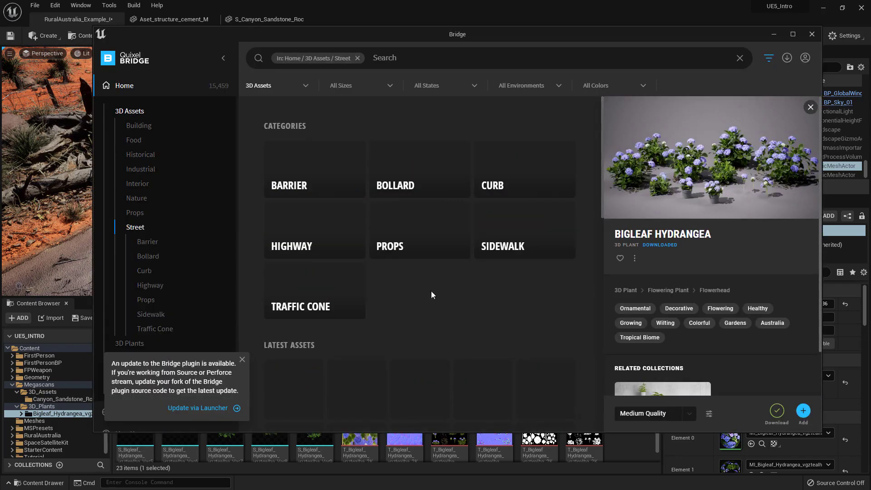
click(336, 169)
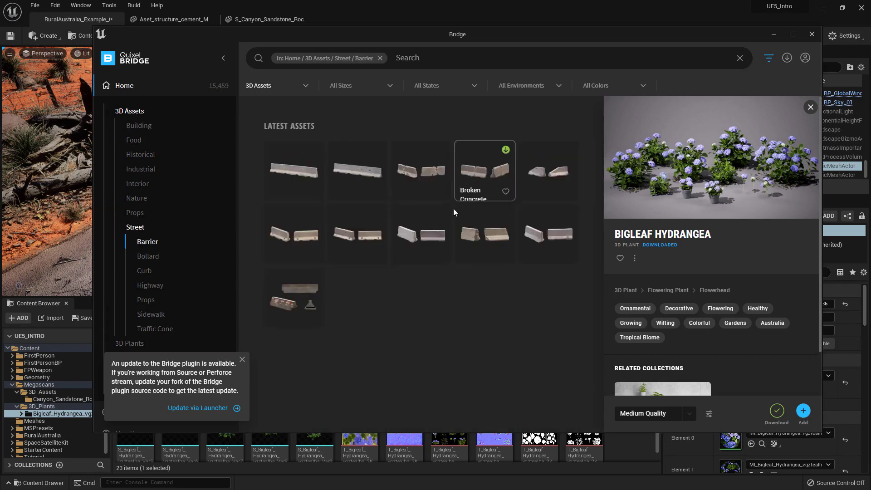
click(354, 175)
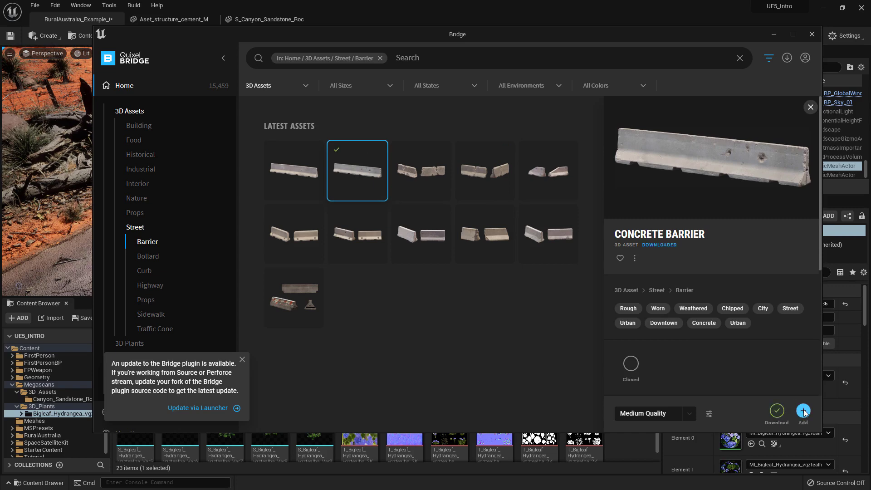
click(803, 411)
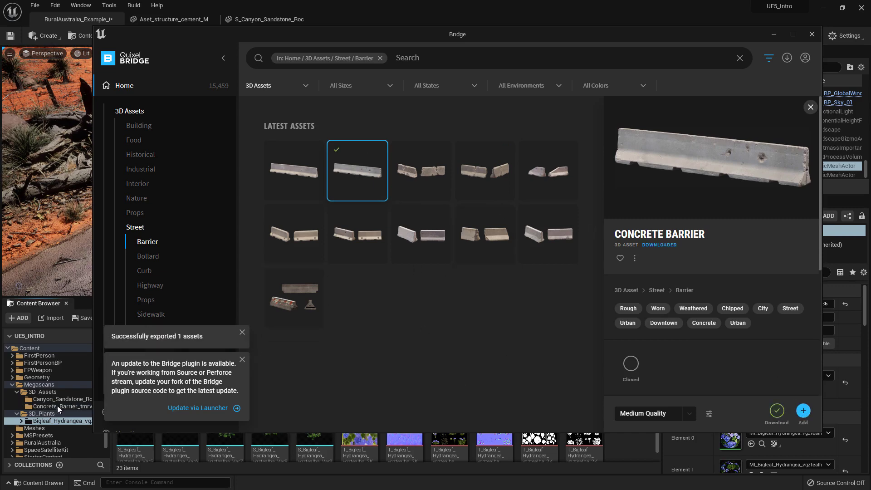
- Open the imported Concrete_Barrier folder, place its static mesh on the road and rotate it
click(55, 404)
click(54, 404)
drag(175, 363, 373, 209)
key(e)
drag(372, 164, 399, 161)
- Examine the concrete barrier's chipped surface up close and view it from farther away along the road
key(w)
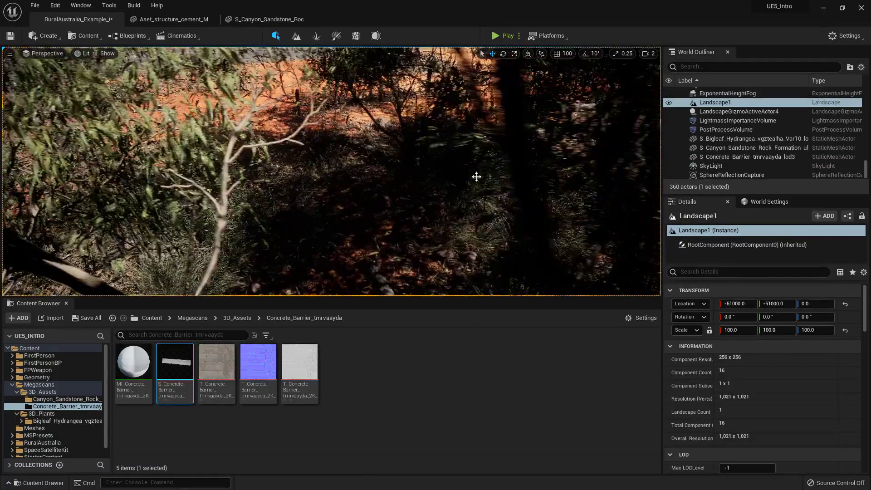
right_drag(476, 177, 498, 134)
key(w)
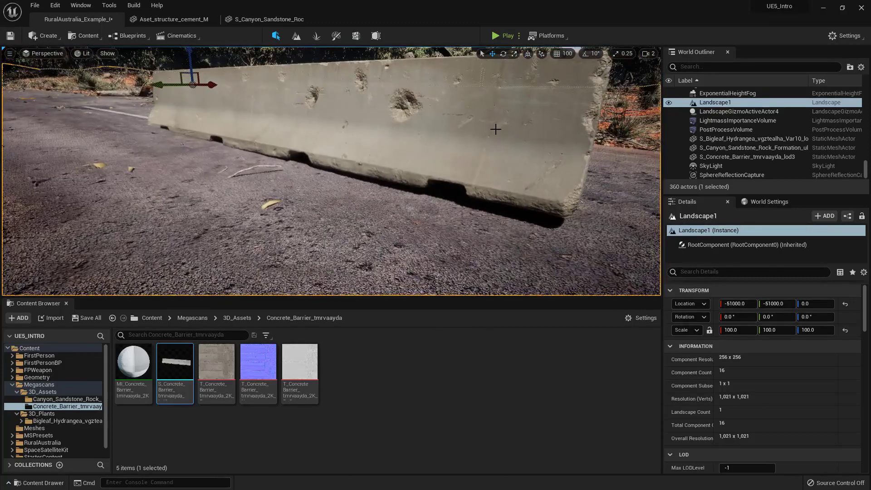
click(497, 134)
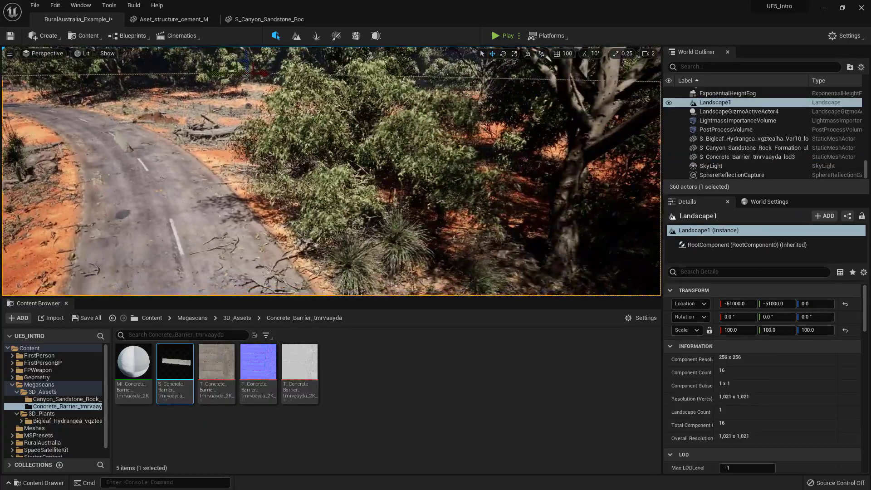
mouse_move(358, 131)
right_down()
mouse_move(278, 132)
mouse_move(313, 143)
mouse_move(340, 138)
mouse_move(308, 143)
mouse_move(353, 141)
right_up()
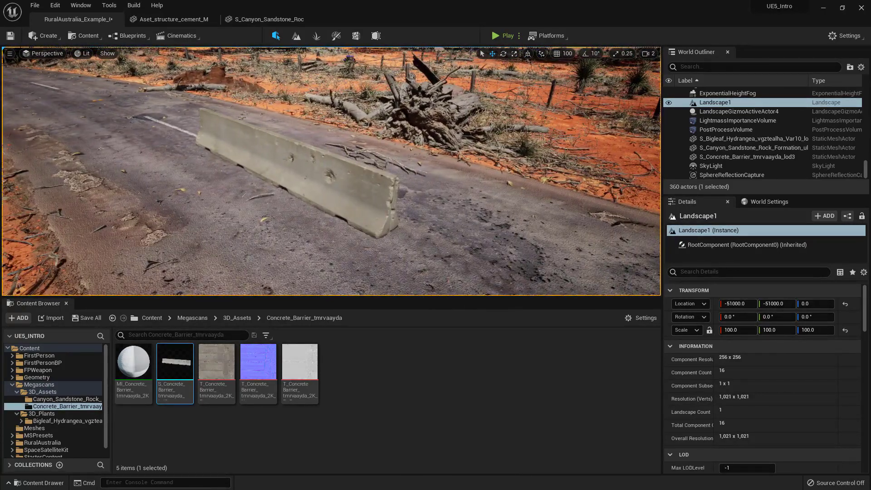